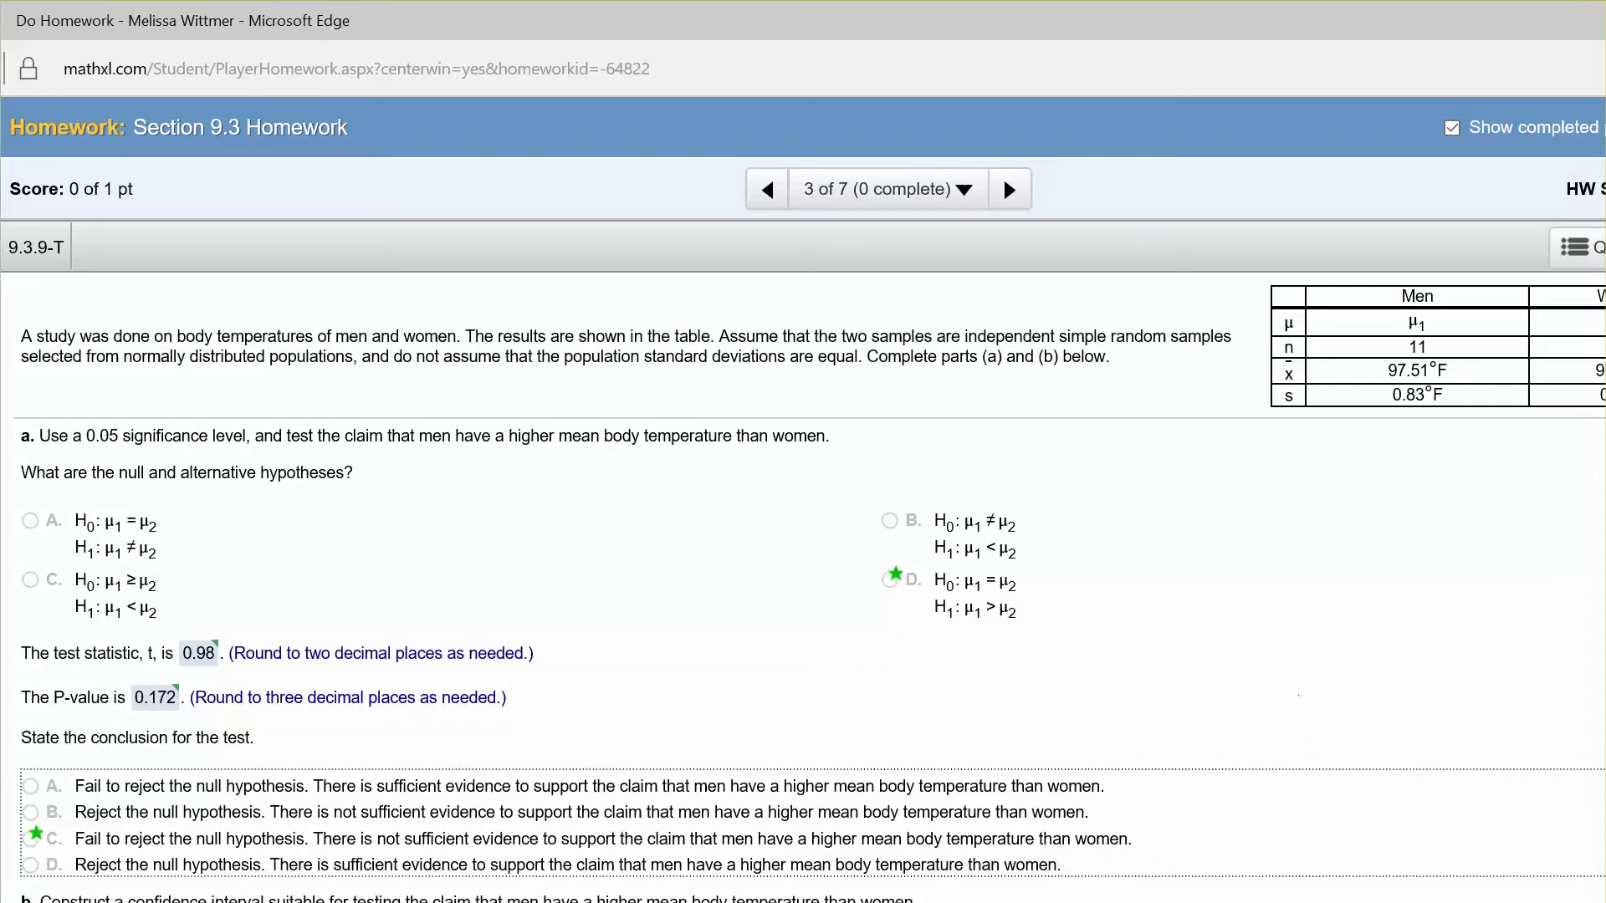
# Review the 0.98 t-statistic and 0.172 P-value answers in MathXL, then switch to StatCrunch.
pyautogui.scroll(3, 1333, 663)
pyautogui.hscroll(2, 803, 500)
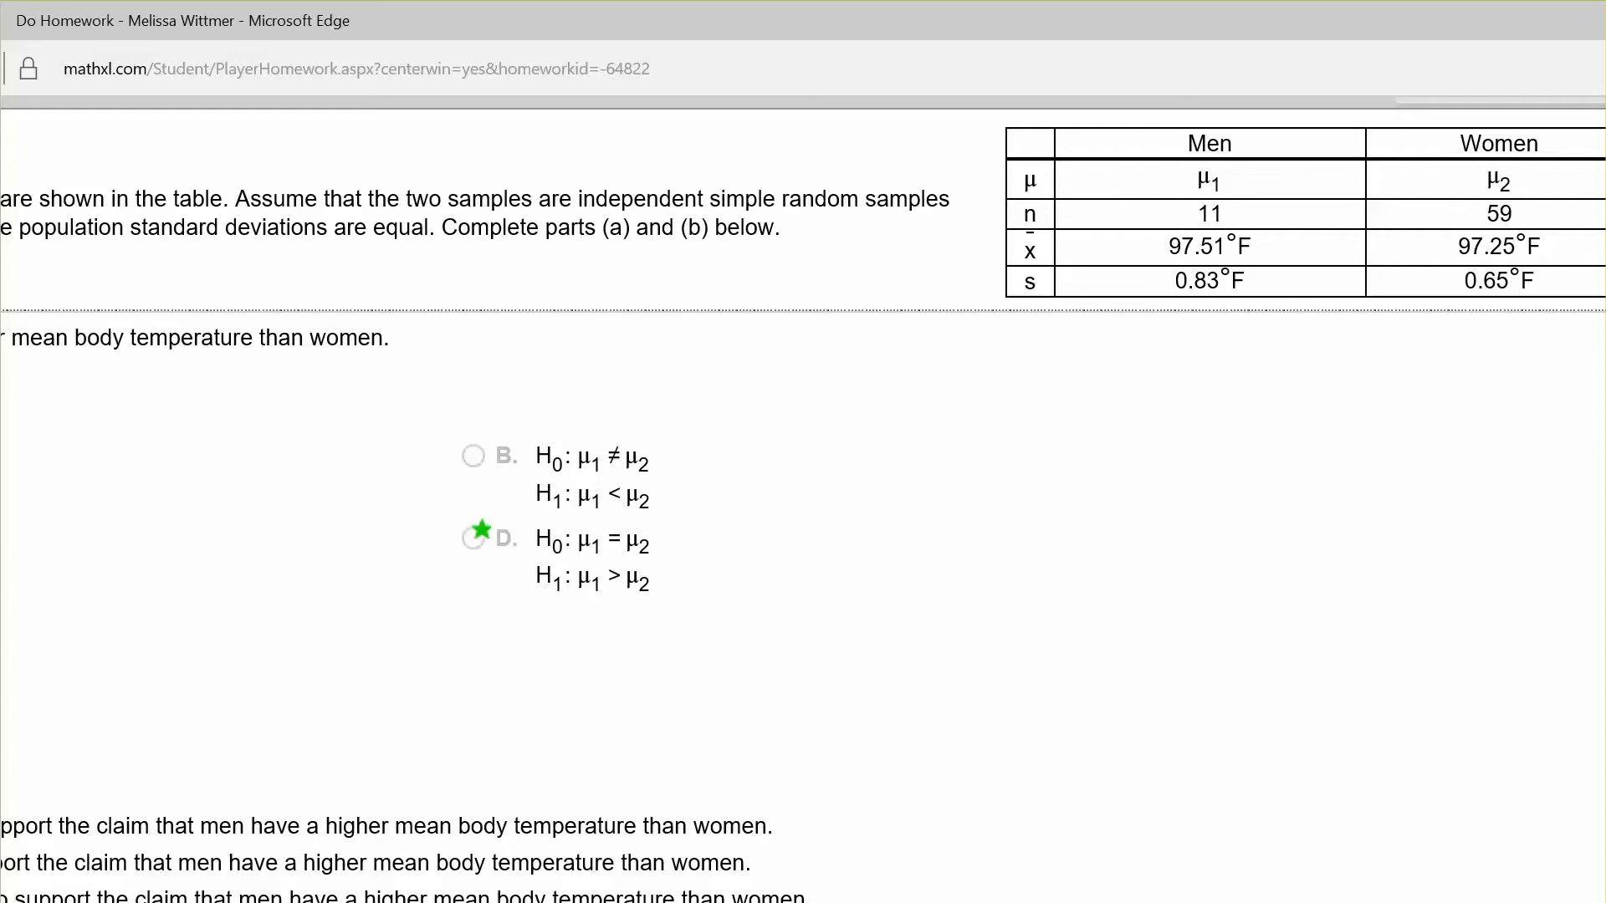
pyautogui.hscroll(-10, 803, 502)
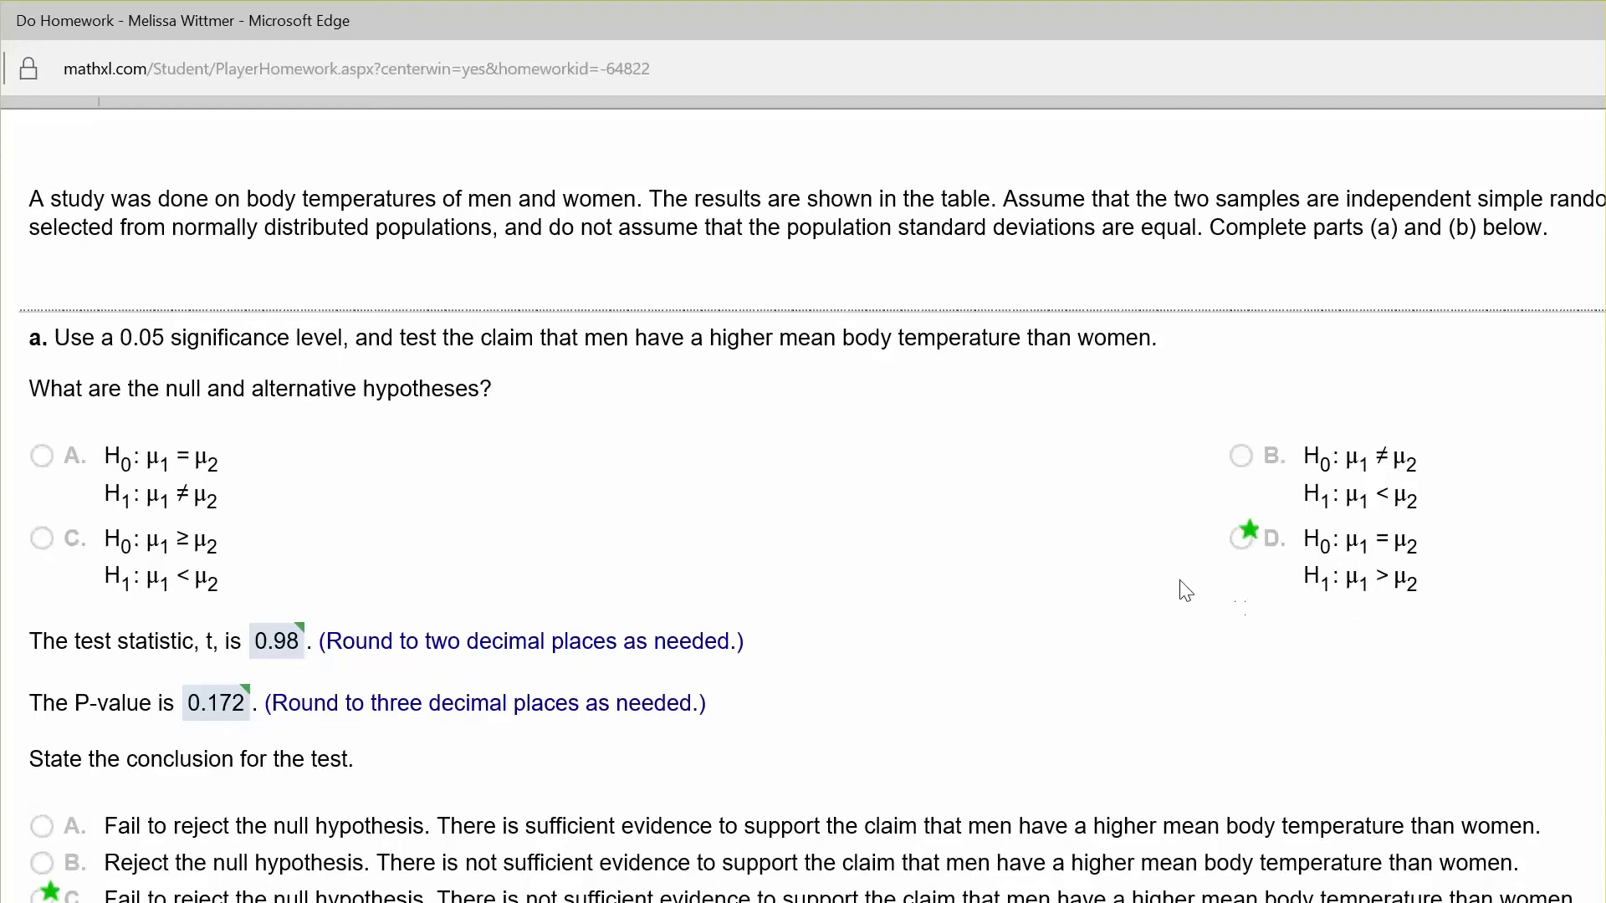
pyautogui.moveTo(270, 648)
pyautogui.moveTo(255, 728)
pyautogui.hscroll(10, 836, 522)
pyautogui.hscroll(2, 803, 501)
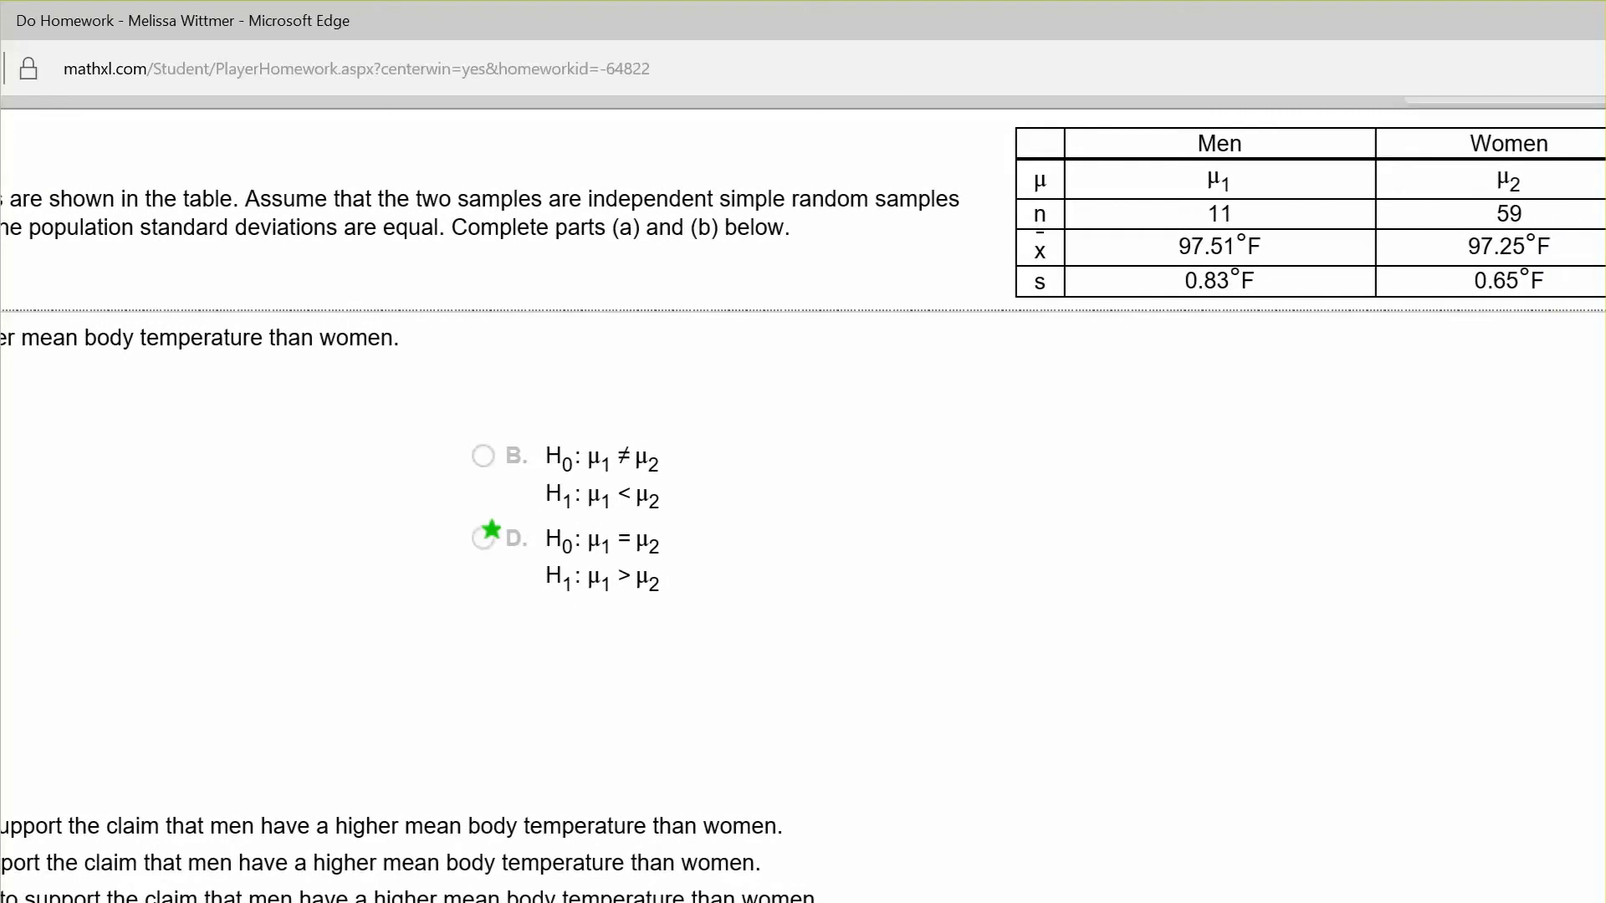
pyautogui.hscroll(-2, 770, 668)
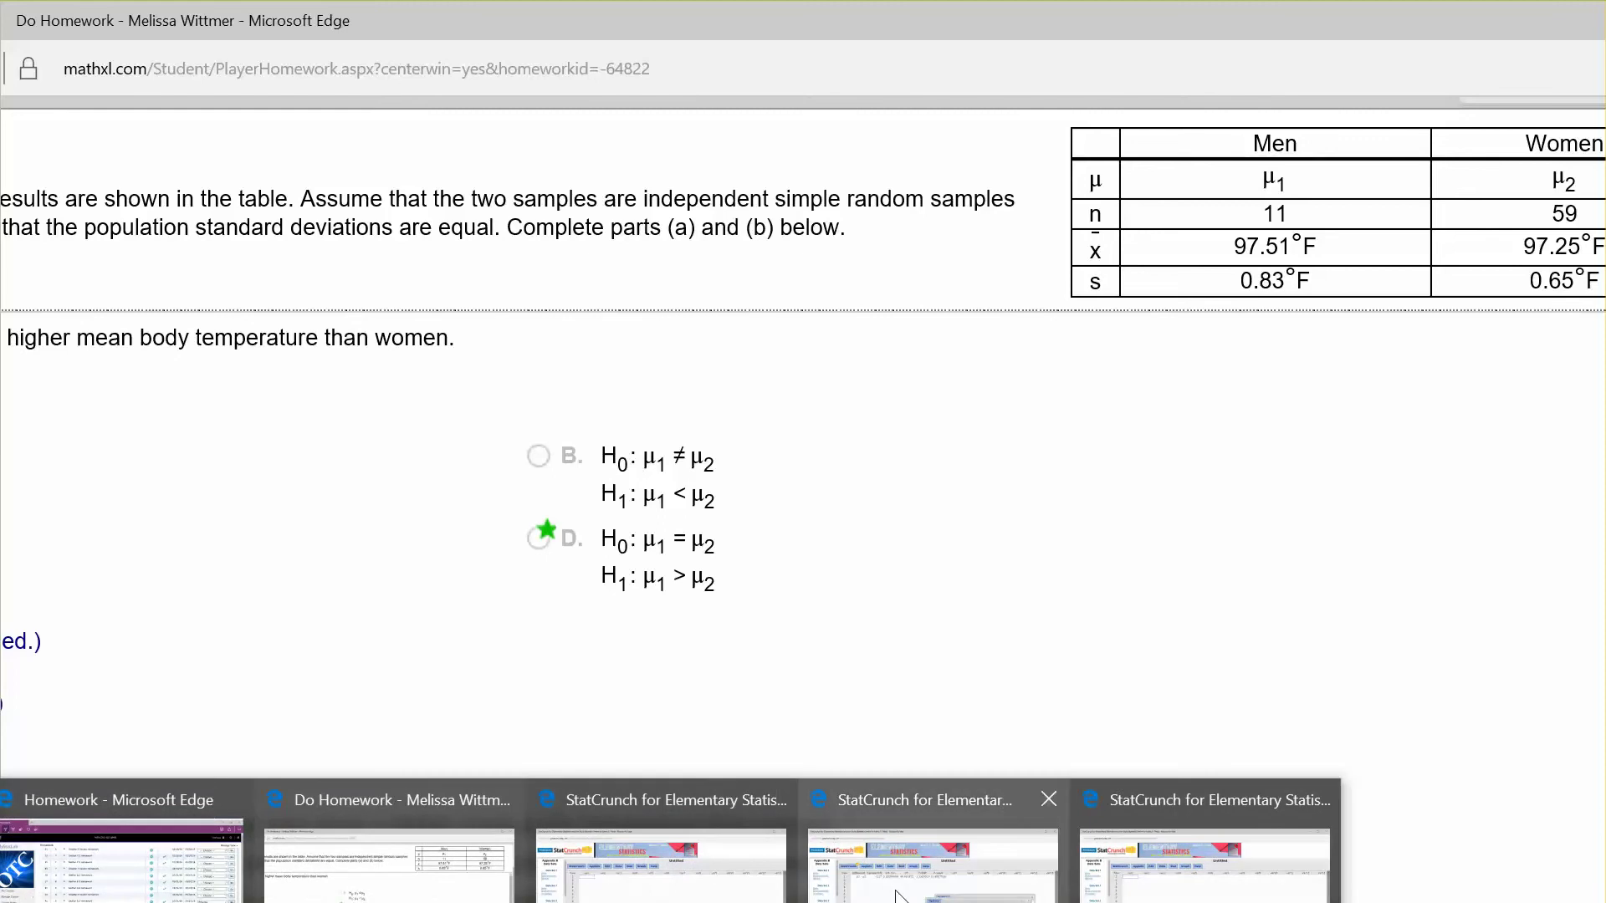
pyautogui.click(934, 841)
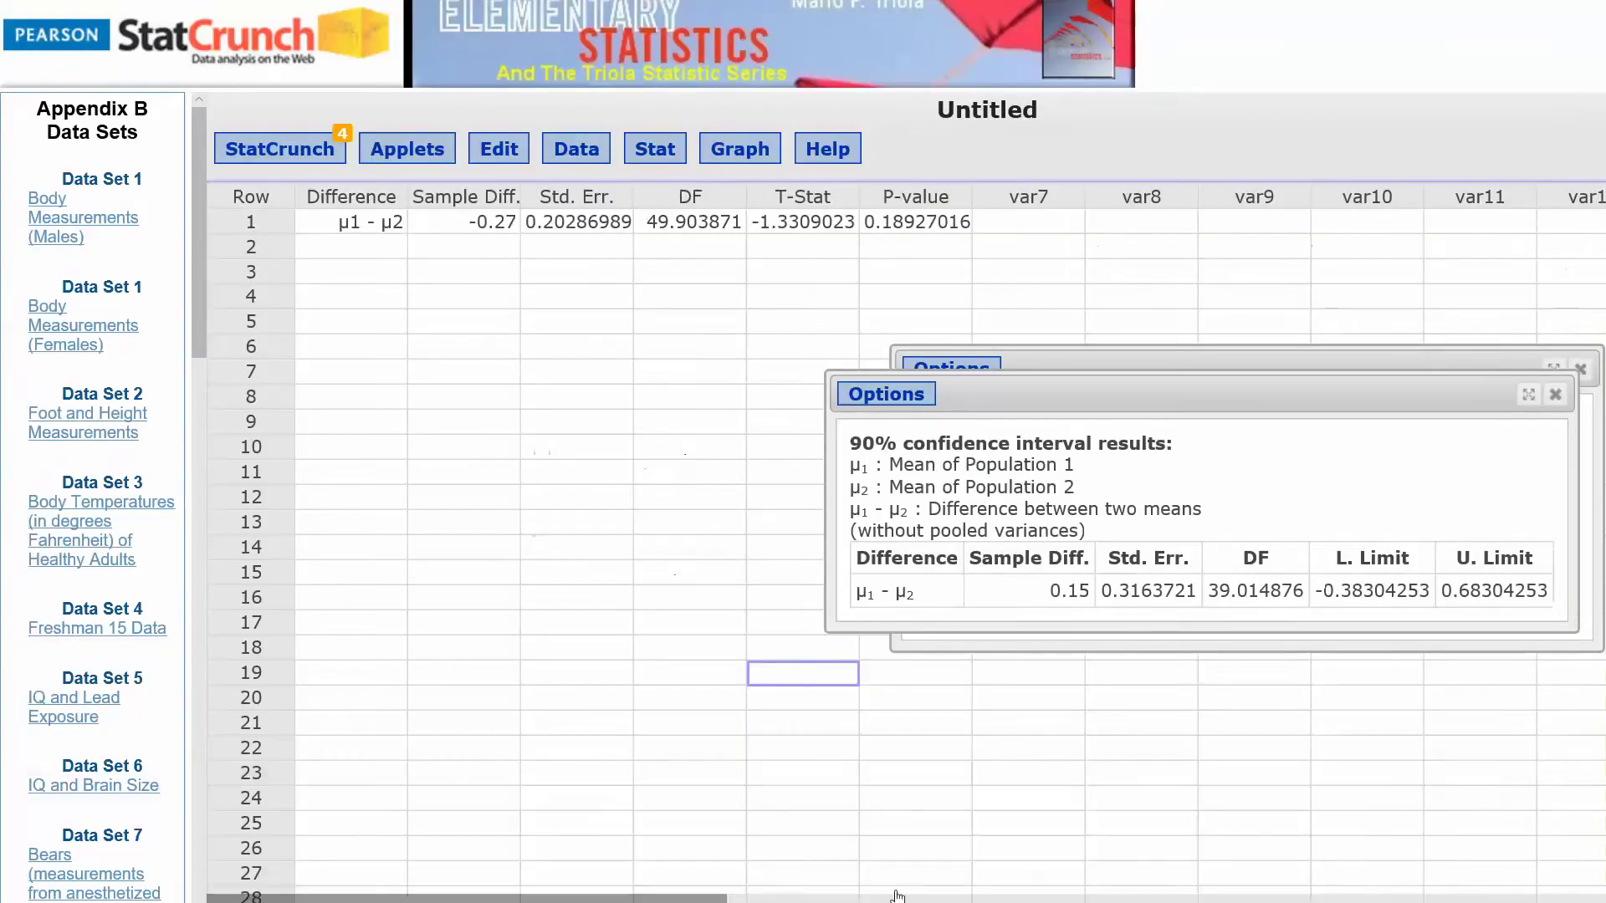
# Close both old results windows, open Two Sample T With Summary, and enter mean 97.51, SD .83.
pyautogui.click(1555, 394)
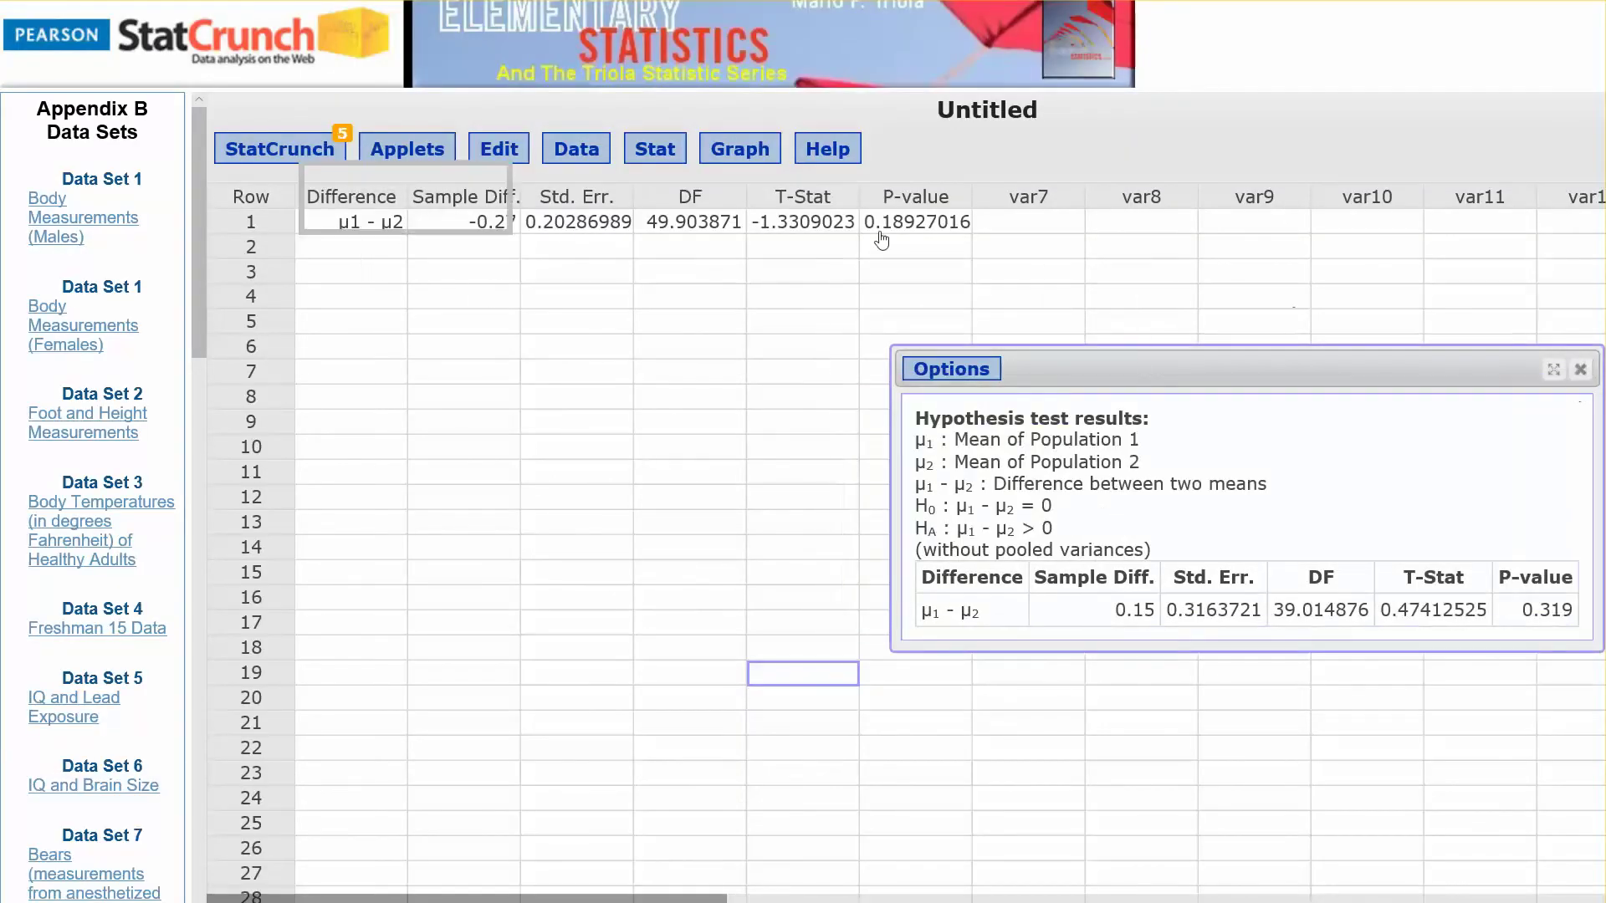
pyautogui.click(1580, 370)
pyautogui.click(641, 153)
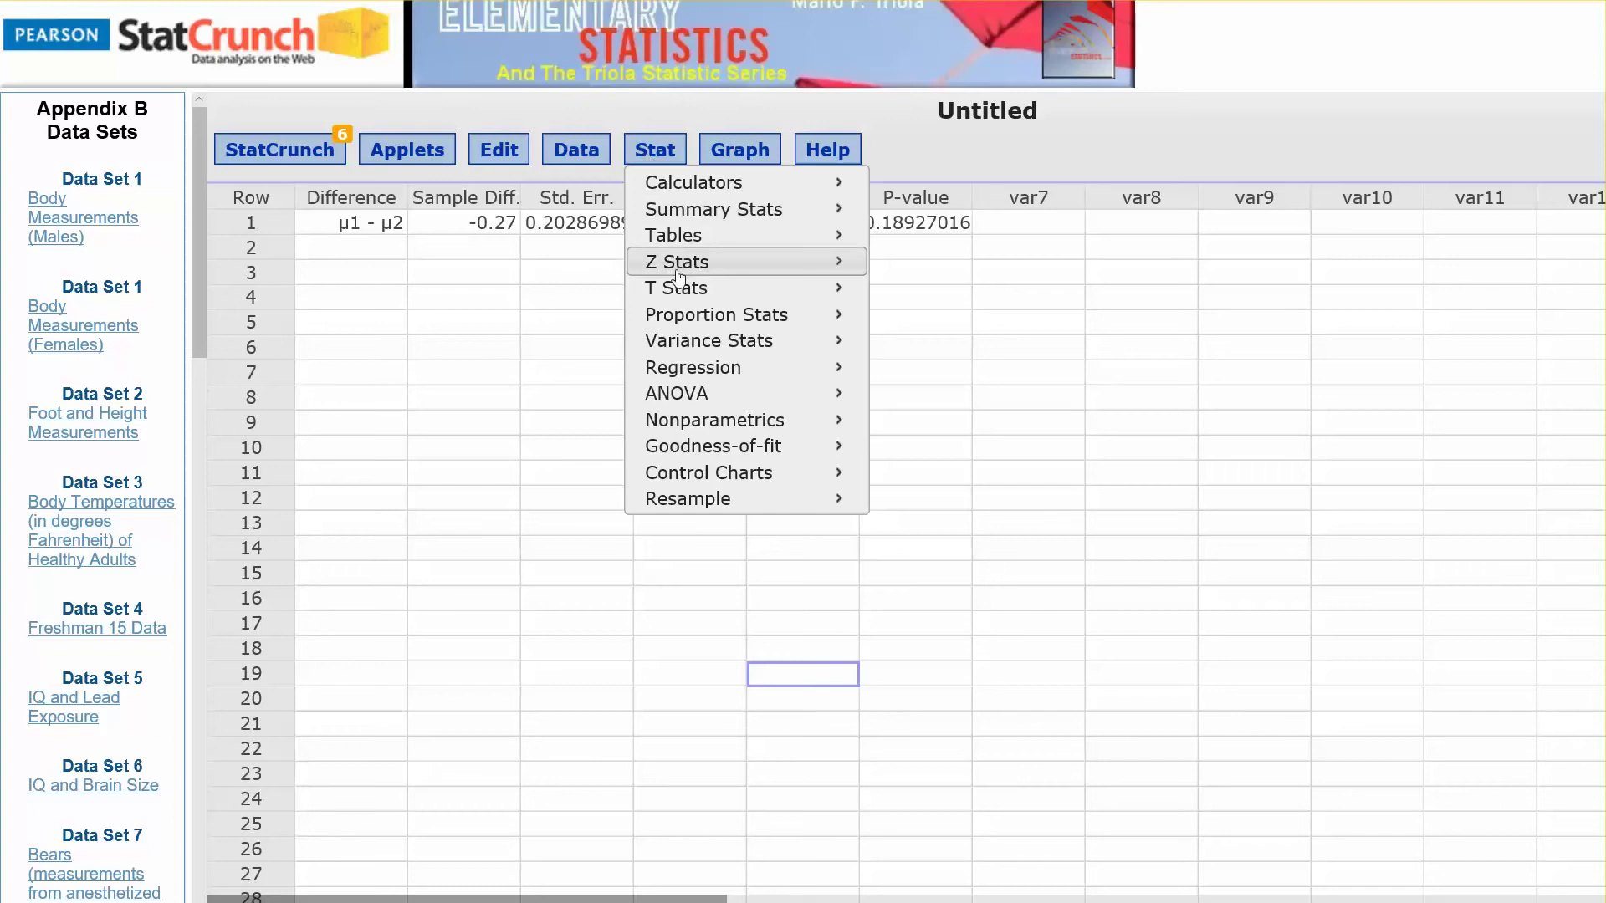
pyautogui.moveTo(846, 300)
pyautogui.moveTo(962, 319)
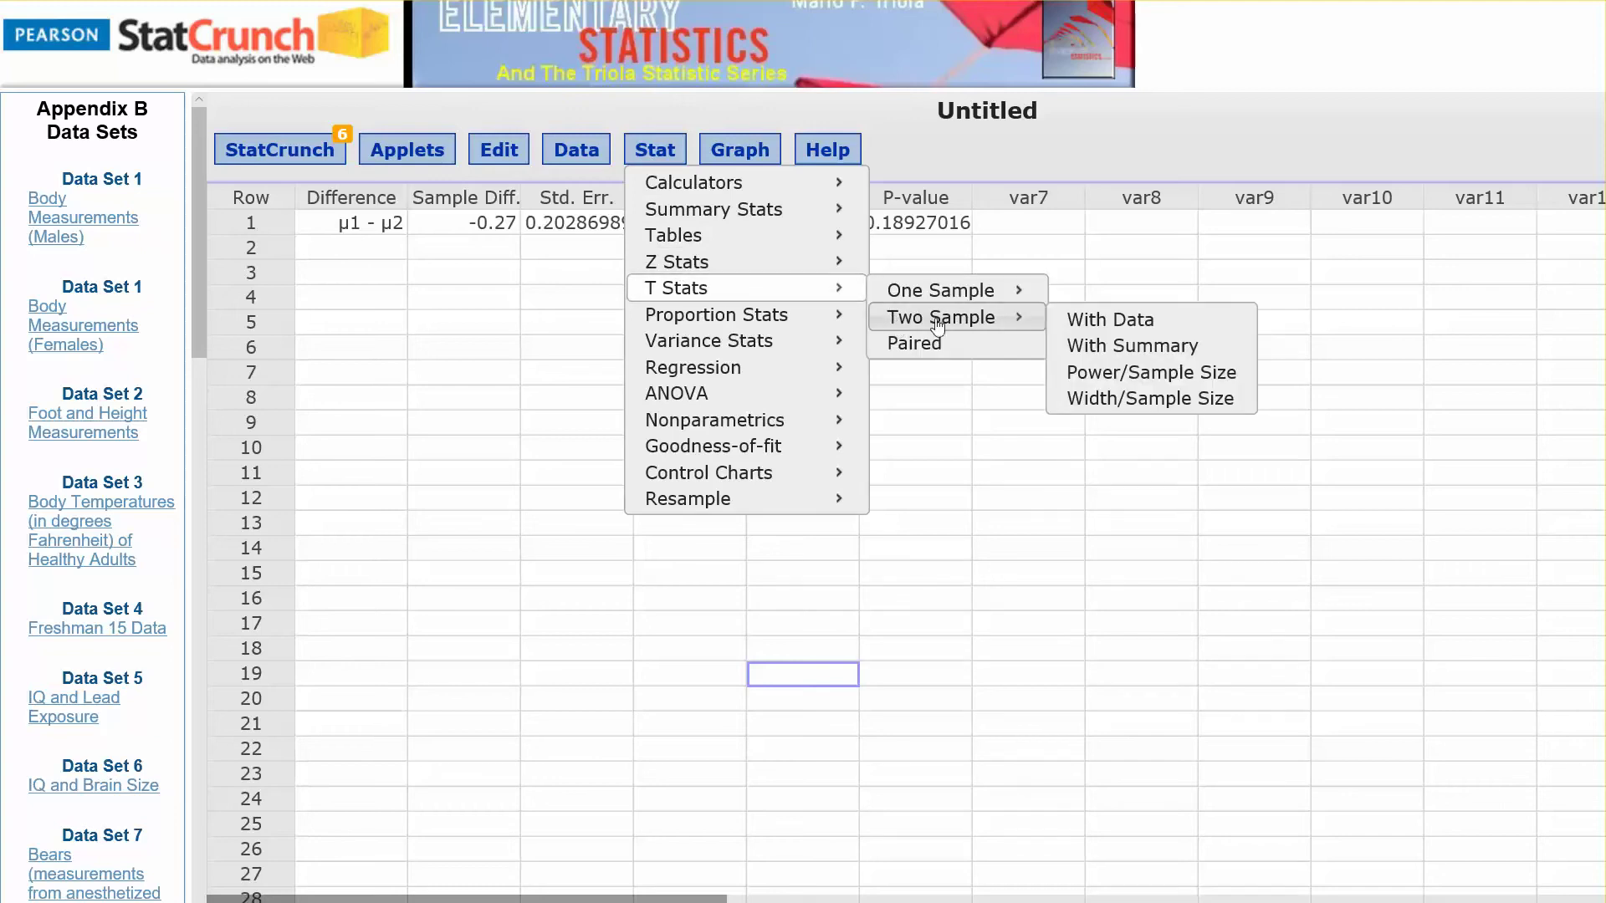
pyautogui.click(1097, 355)
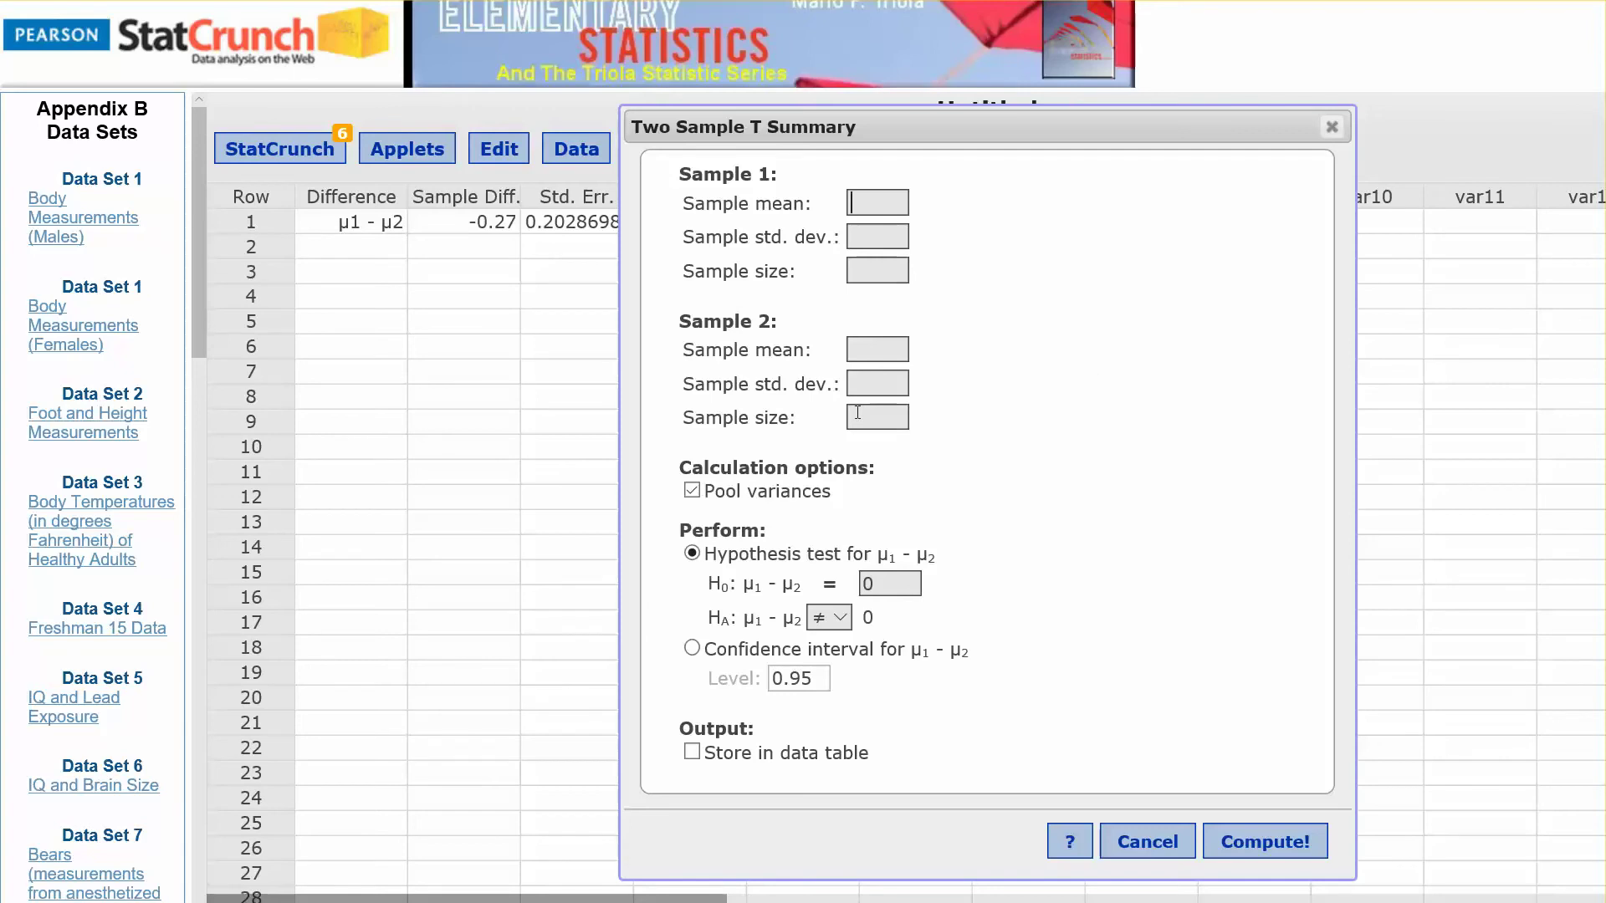
pyautogui.write('97.51.83')
# Enter the men's size 11 and the women's mean 97.25, standard deviation .65, size 59.
pyautogui.press('Tab')
pyautogui.write('11')
pyautogui.press('Tab')
pyautogui.rightClick(857, 413)
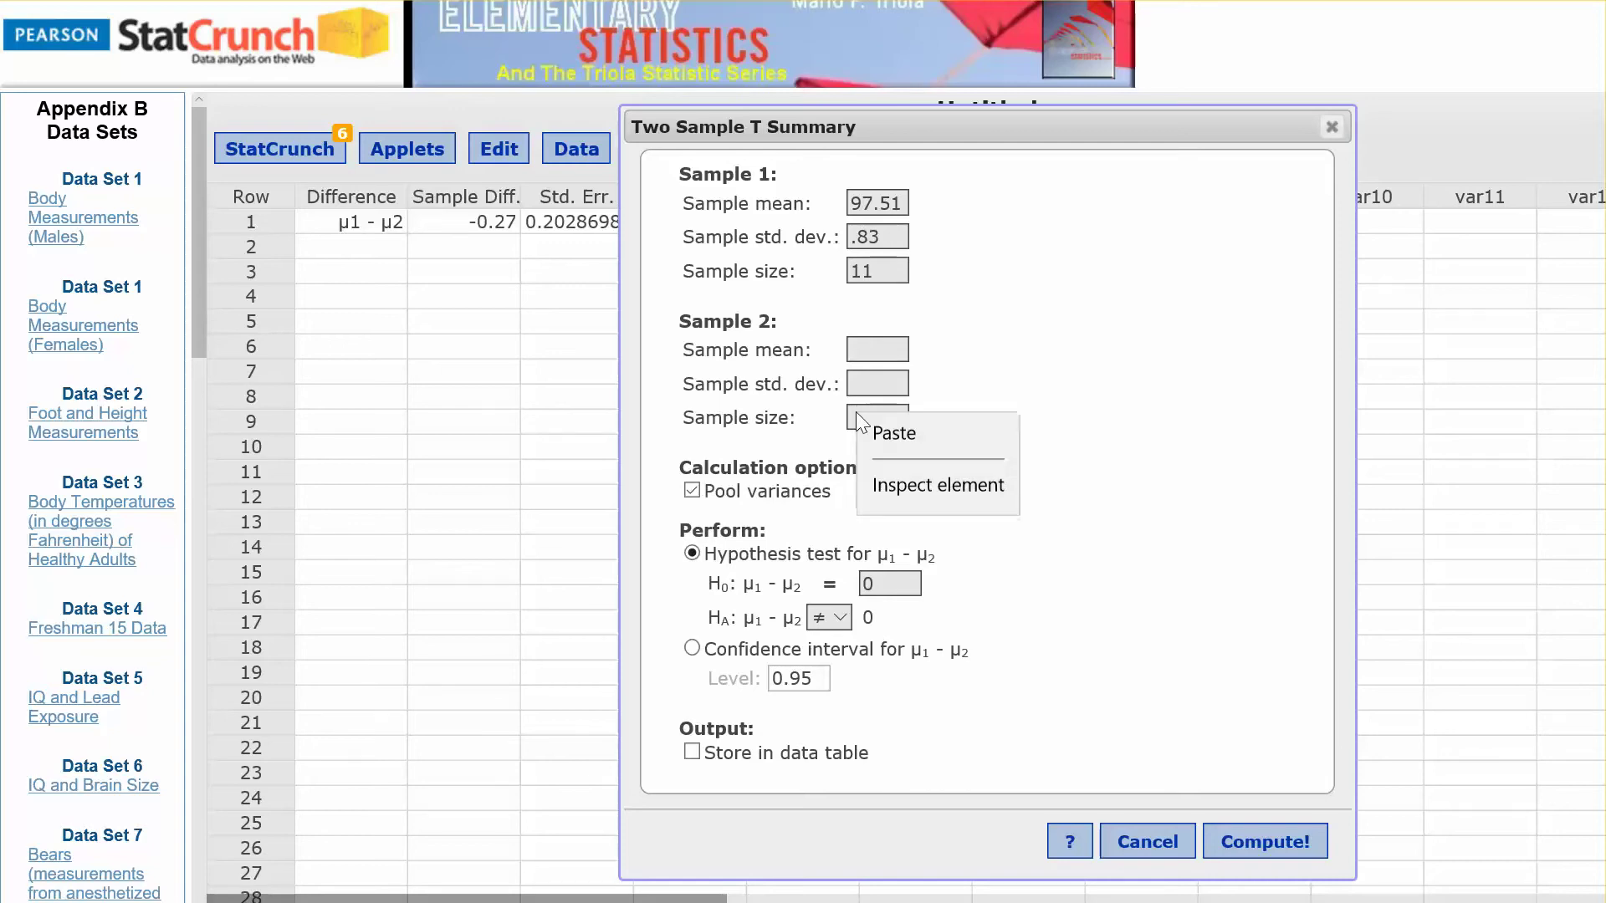
pyautogui.click(896, 348)
pyautogui.write('97.25')
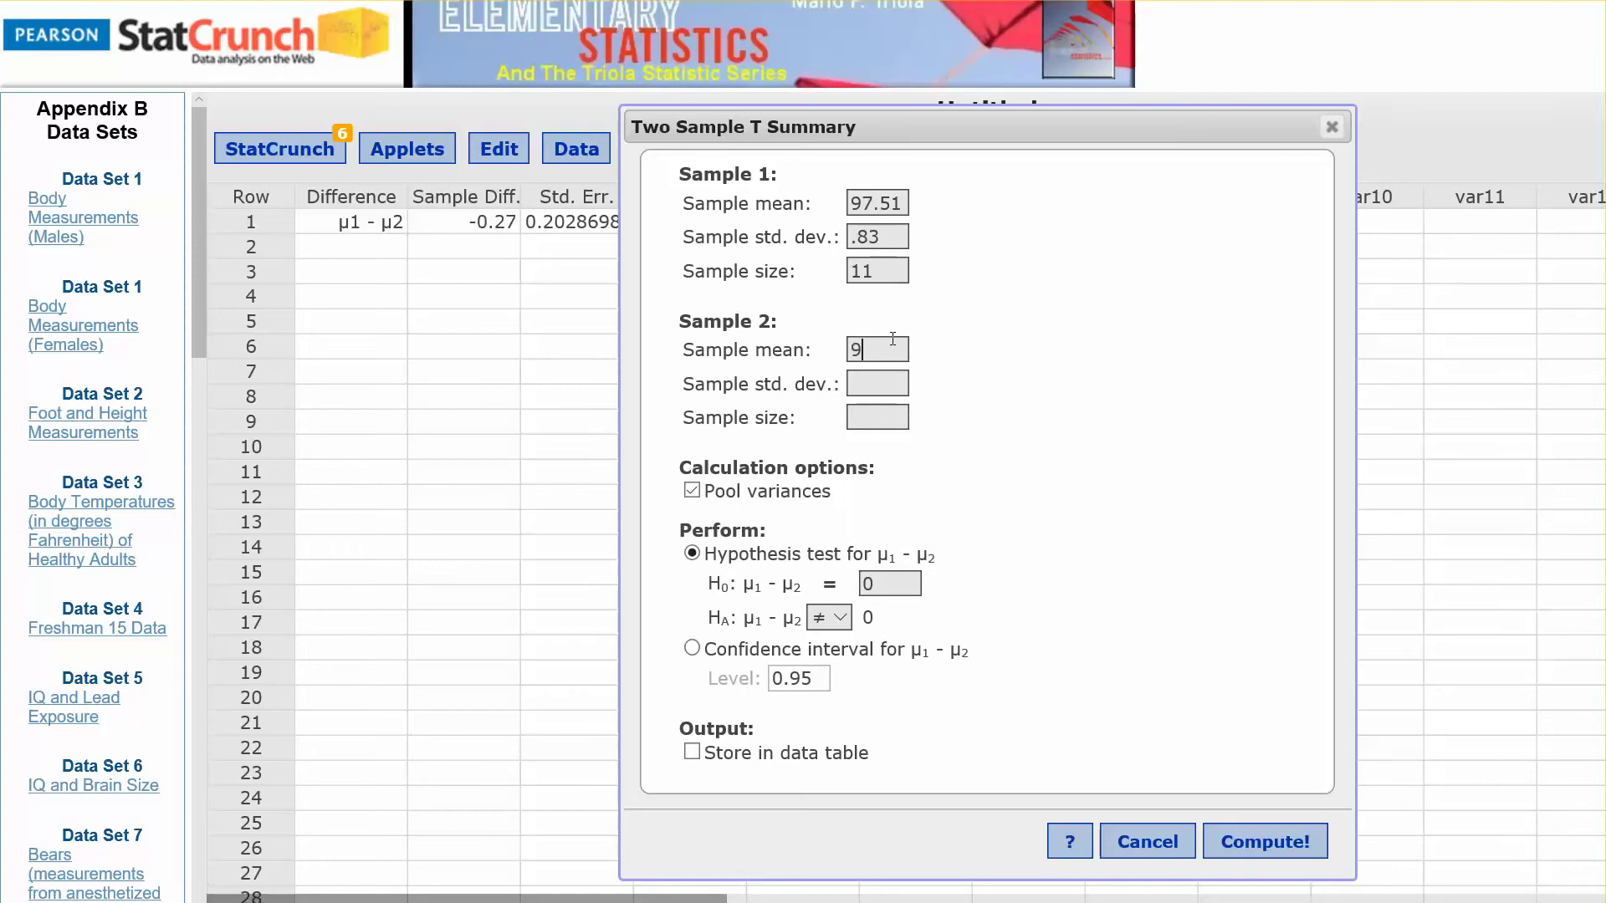
pyautogui.press('Tab')
pyautogui.write('.65')
pyautogui.write('59')
# Uncheck pooled variances, set the alternative to μ1 − μ2 > 0, and compute the test.
pyautogui.click(693, 491)
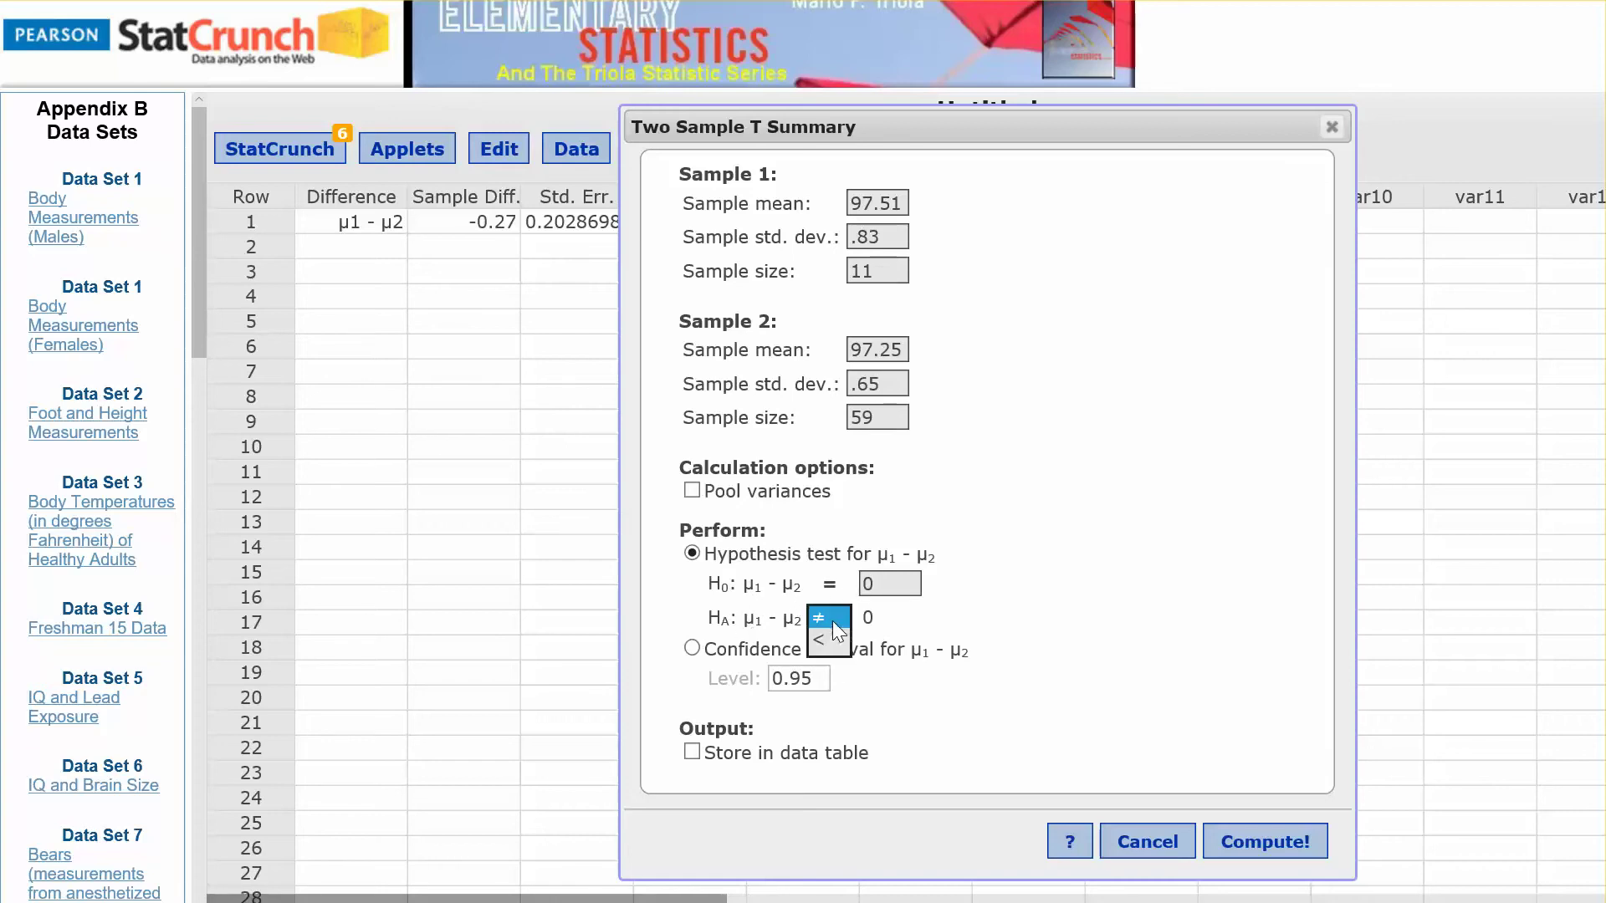
pyautogui.click(831, 619)
pyautogui.click(824, 660)
pyautogui.click(1237, 839)
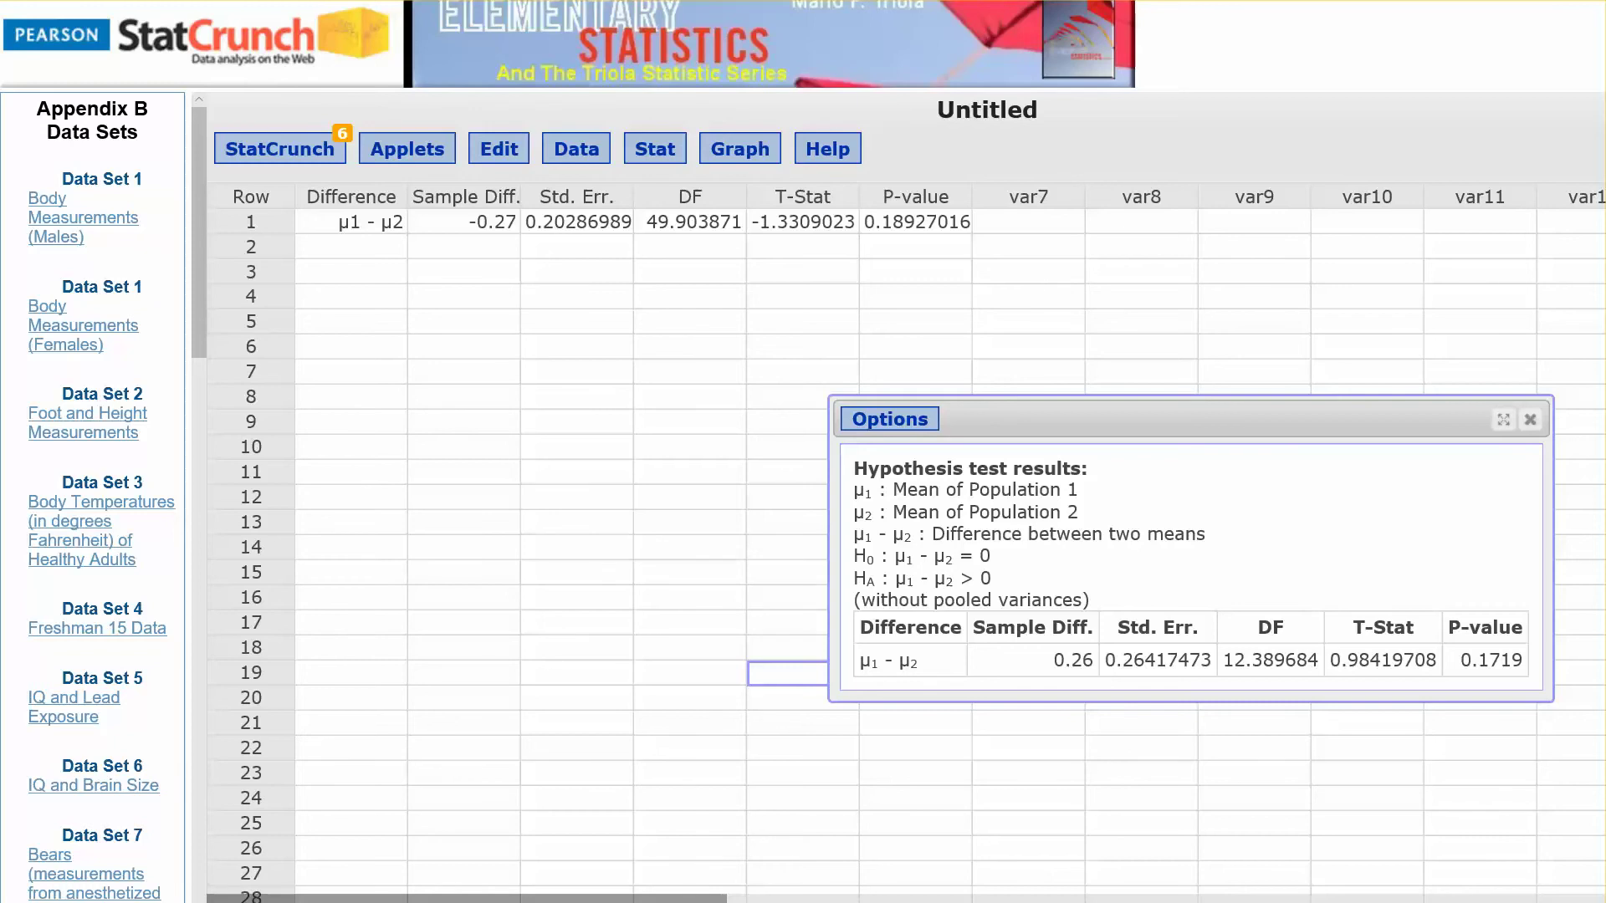
pyautogui.moveTo(669, 902)
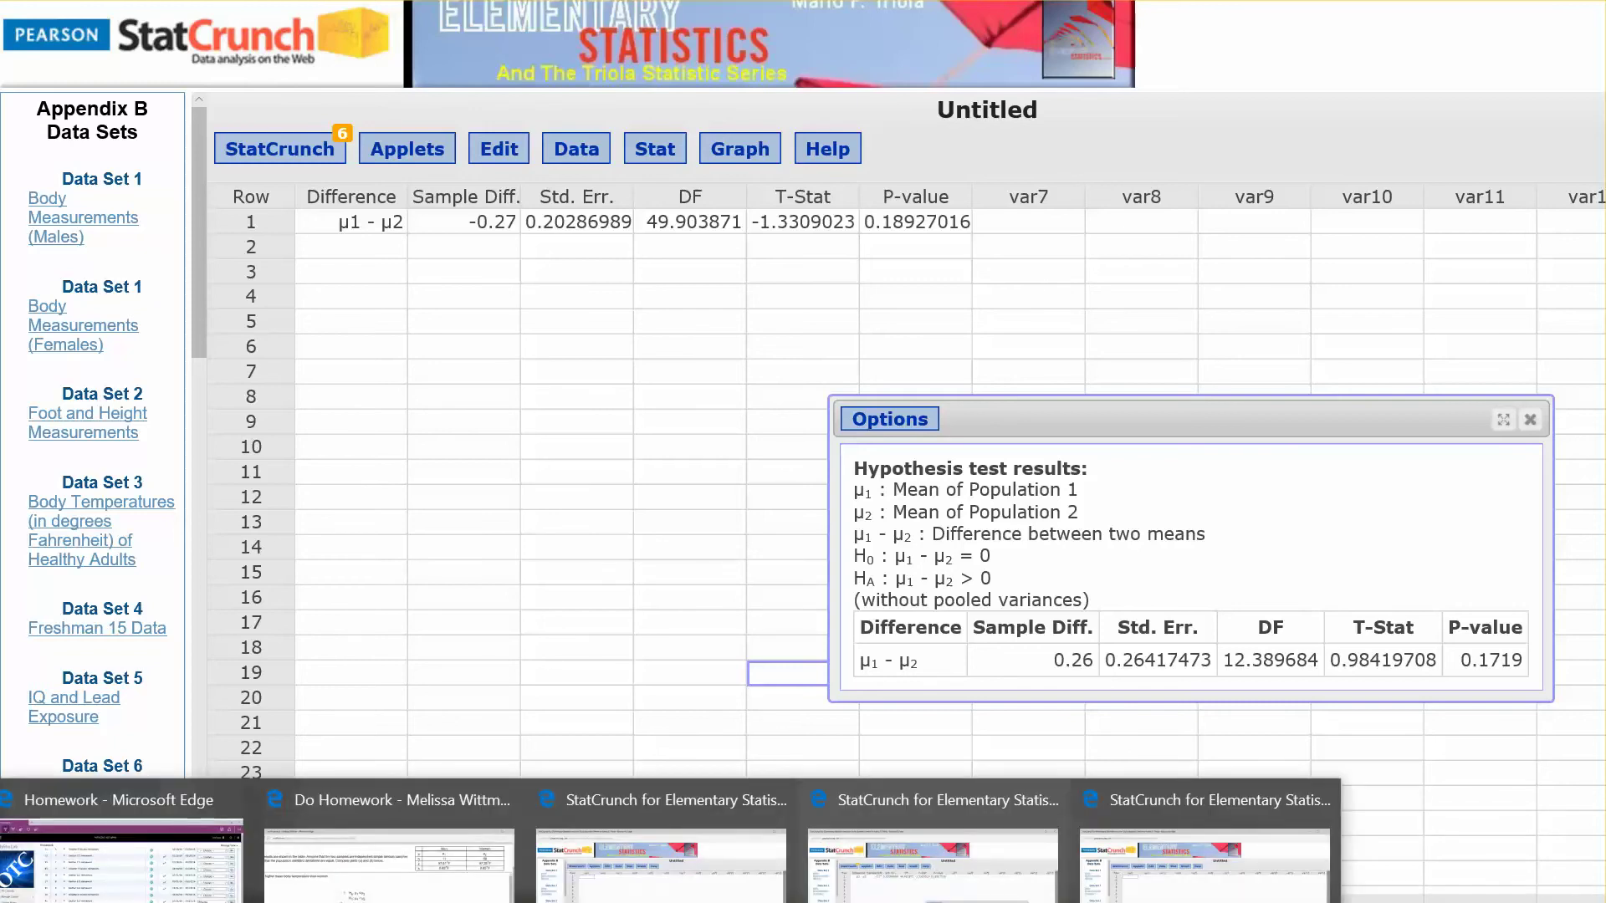
# Back in MathXL, look over the part a answers and deselect 'claim' in the conclusion.
pyautogui.click(389, 862)
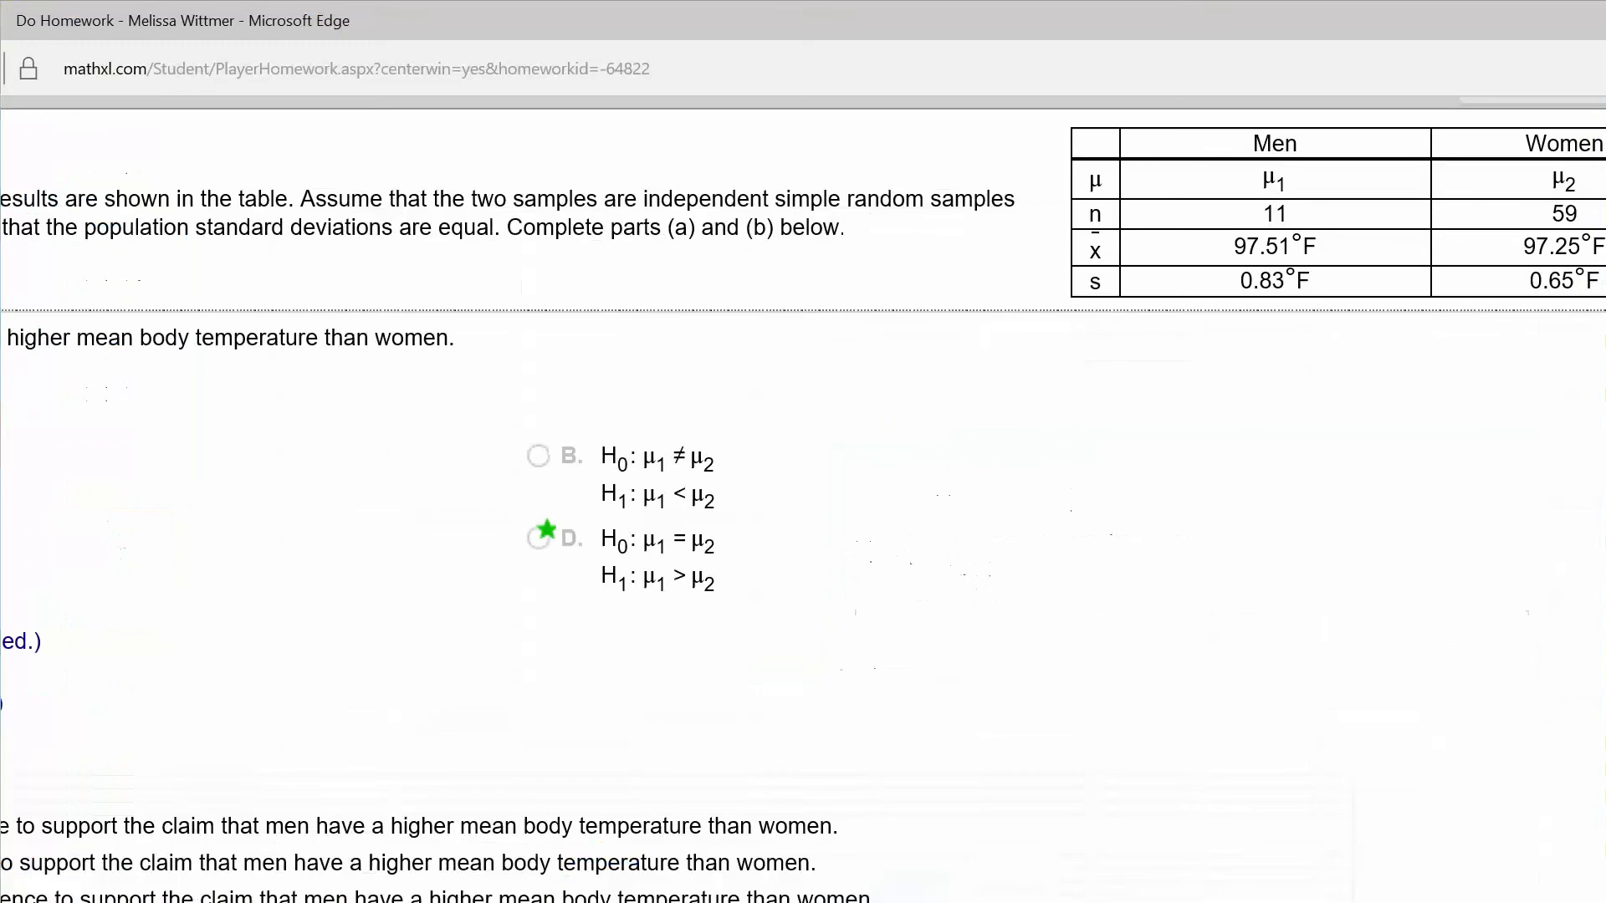
pyautogui.hscroll(-10, 427, 594)
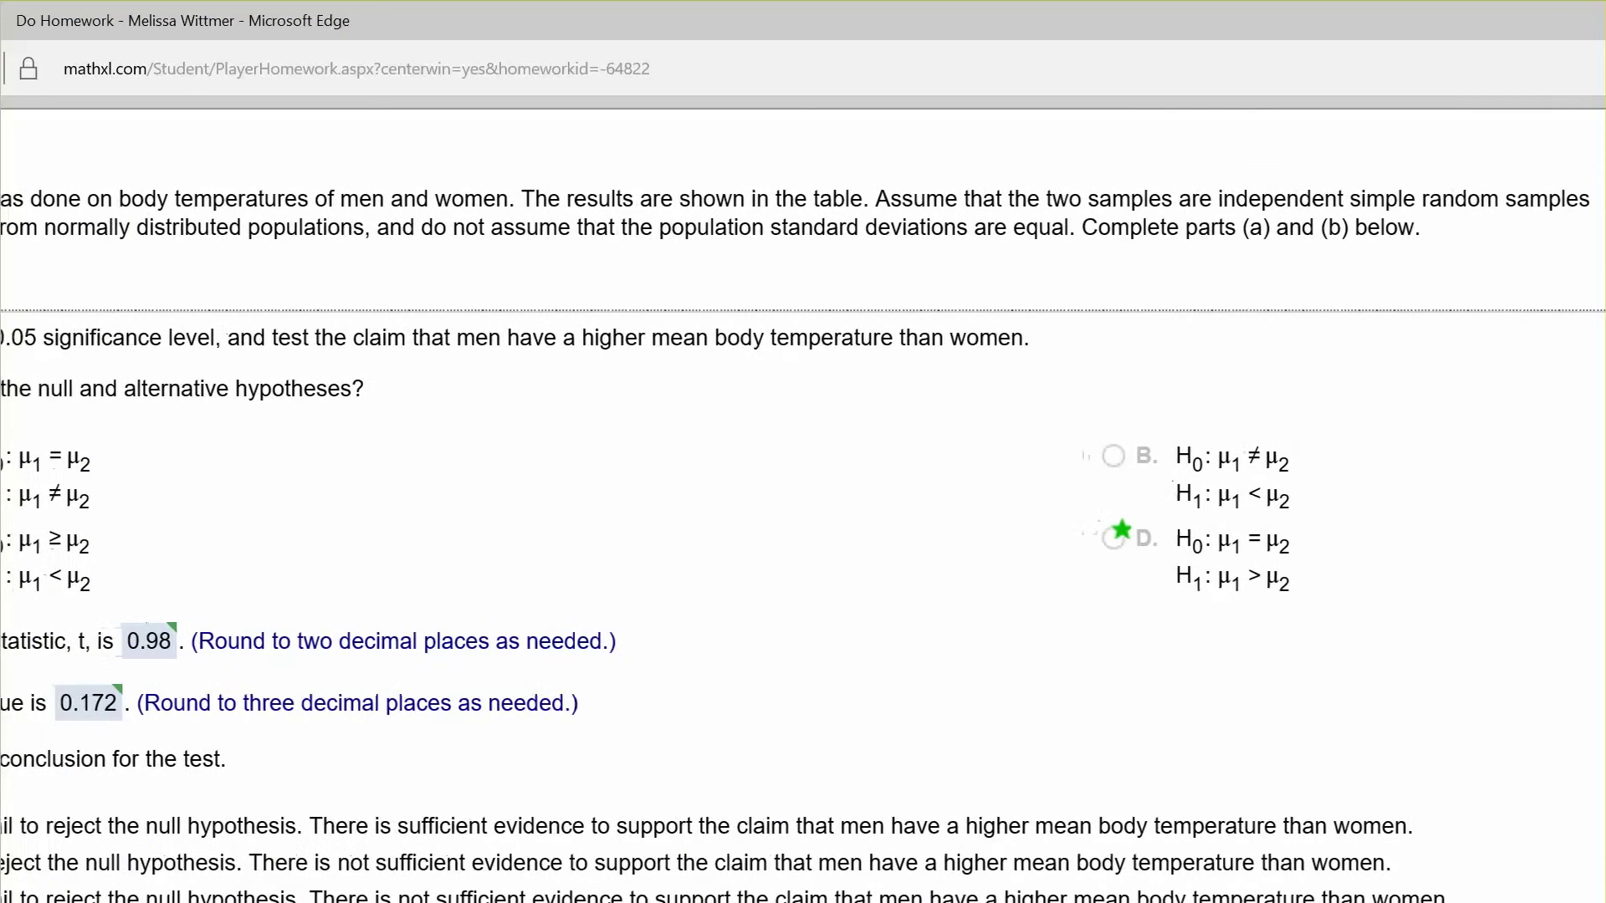
pyautogui.scroll(3, 803, 586)
pyautogui.doubleClick(864, 749)
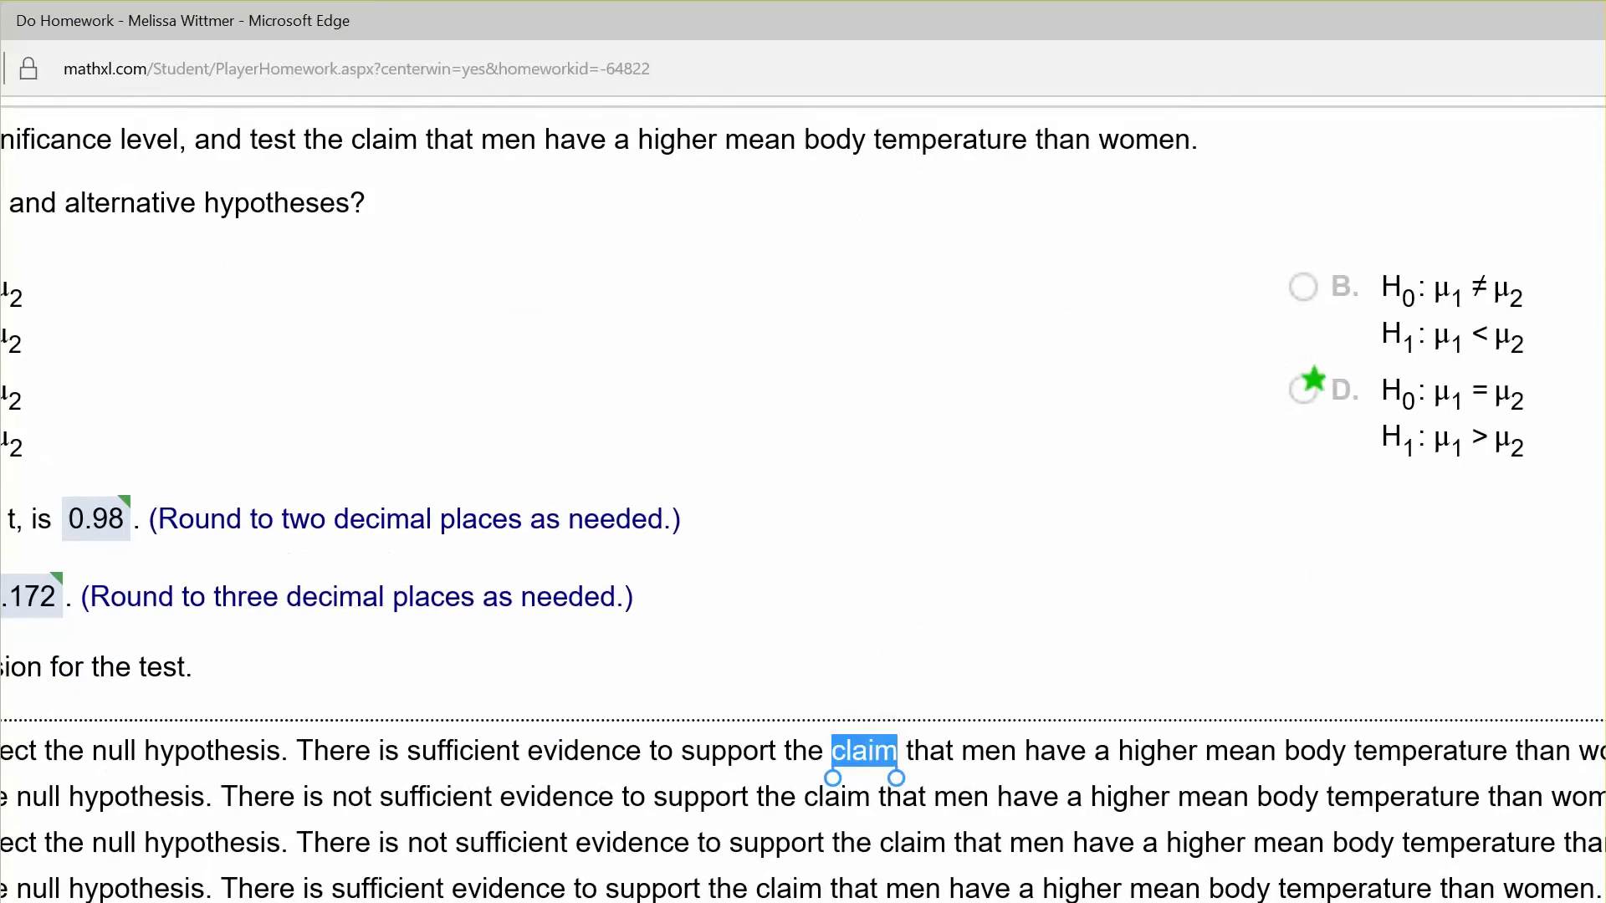
pyautogui.scroll(-5, 803, 585)
pyautogui.scroll(-2, 803, 586)
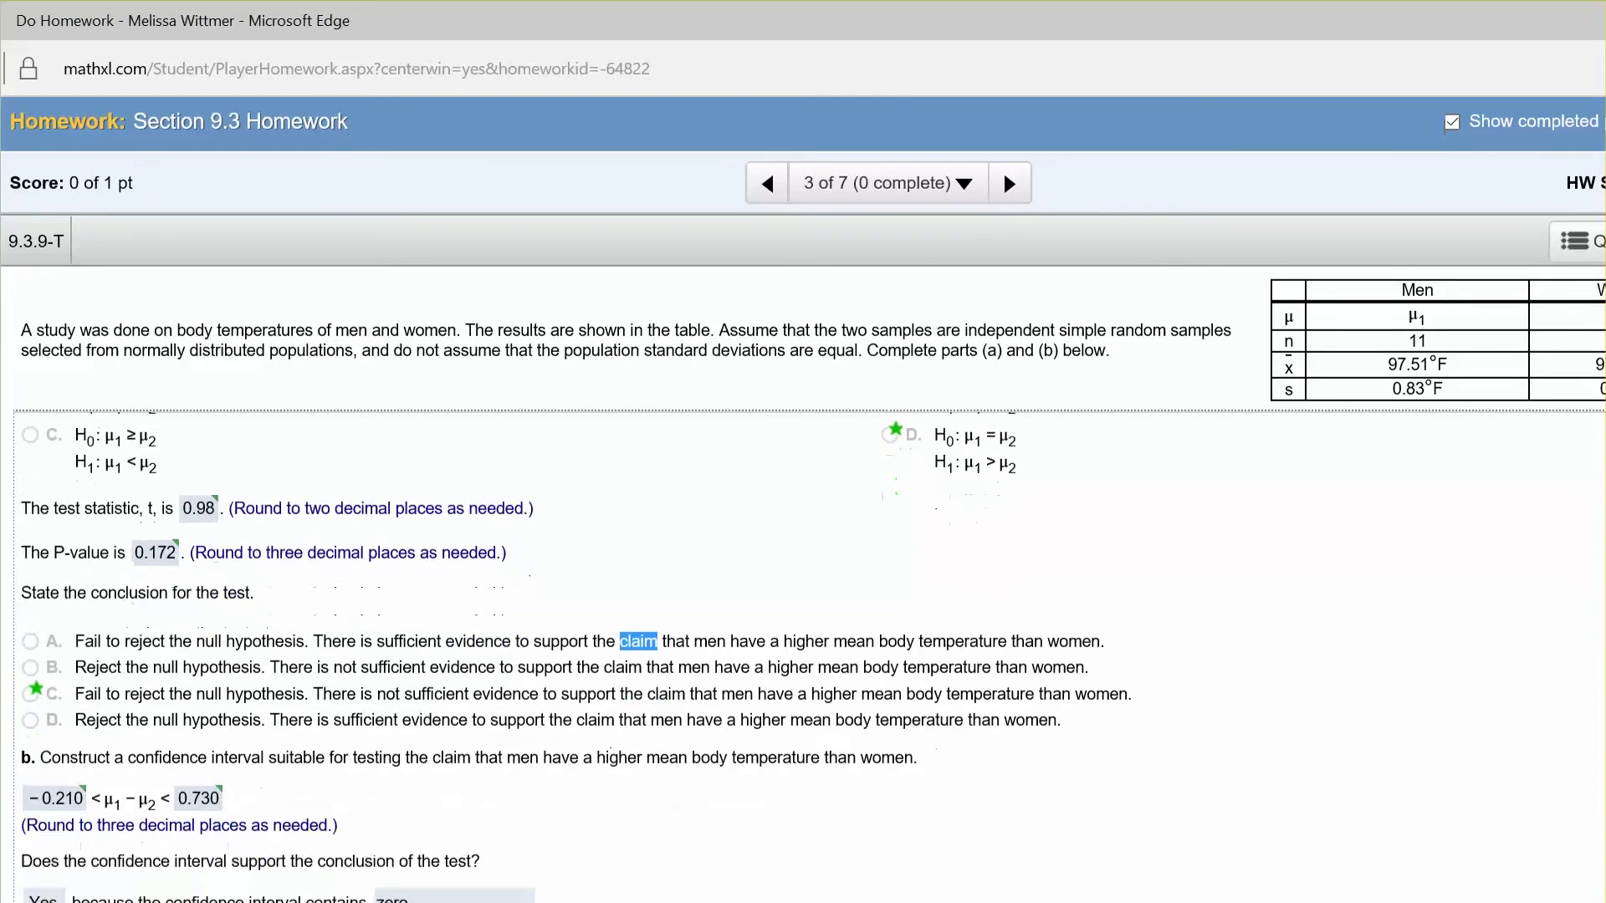
pyautogui.scroll(1, 578, 661)
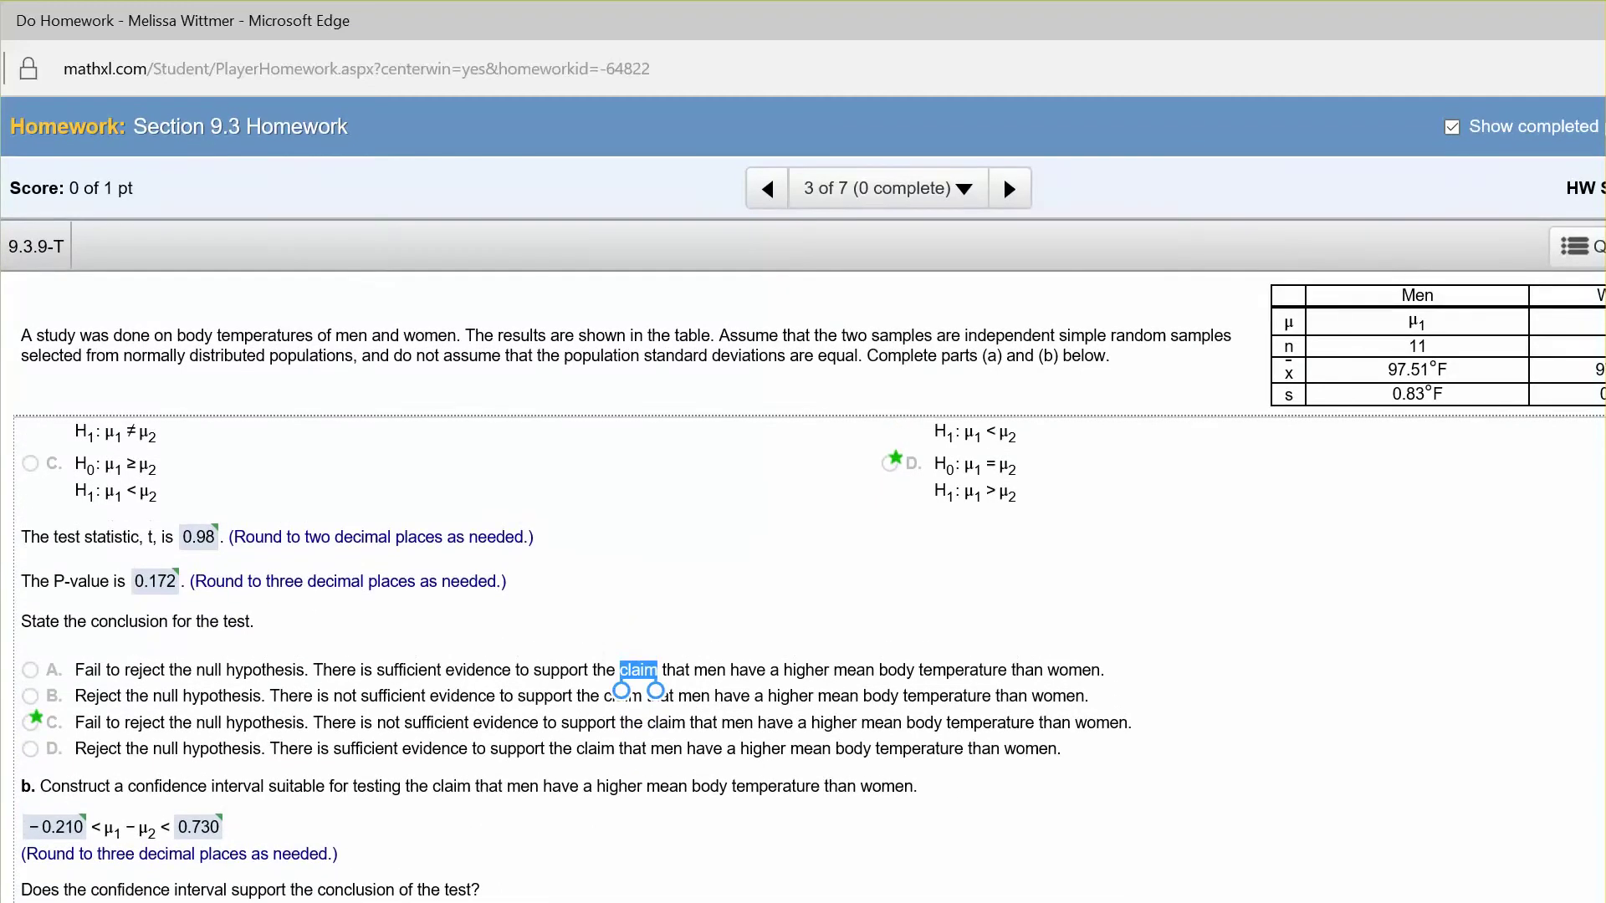
pyautogui.scroll(-1, 803, 585)
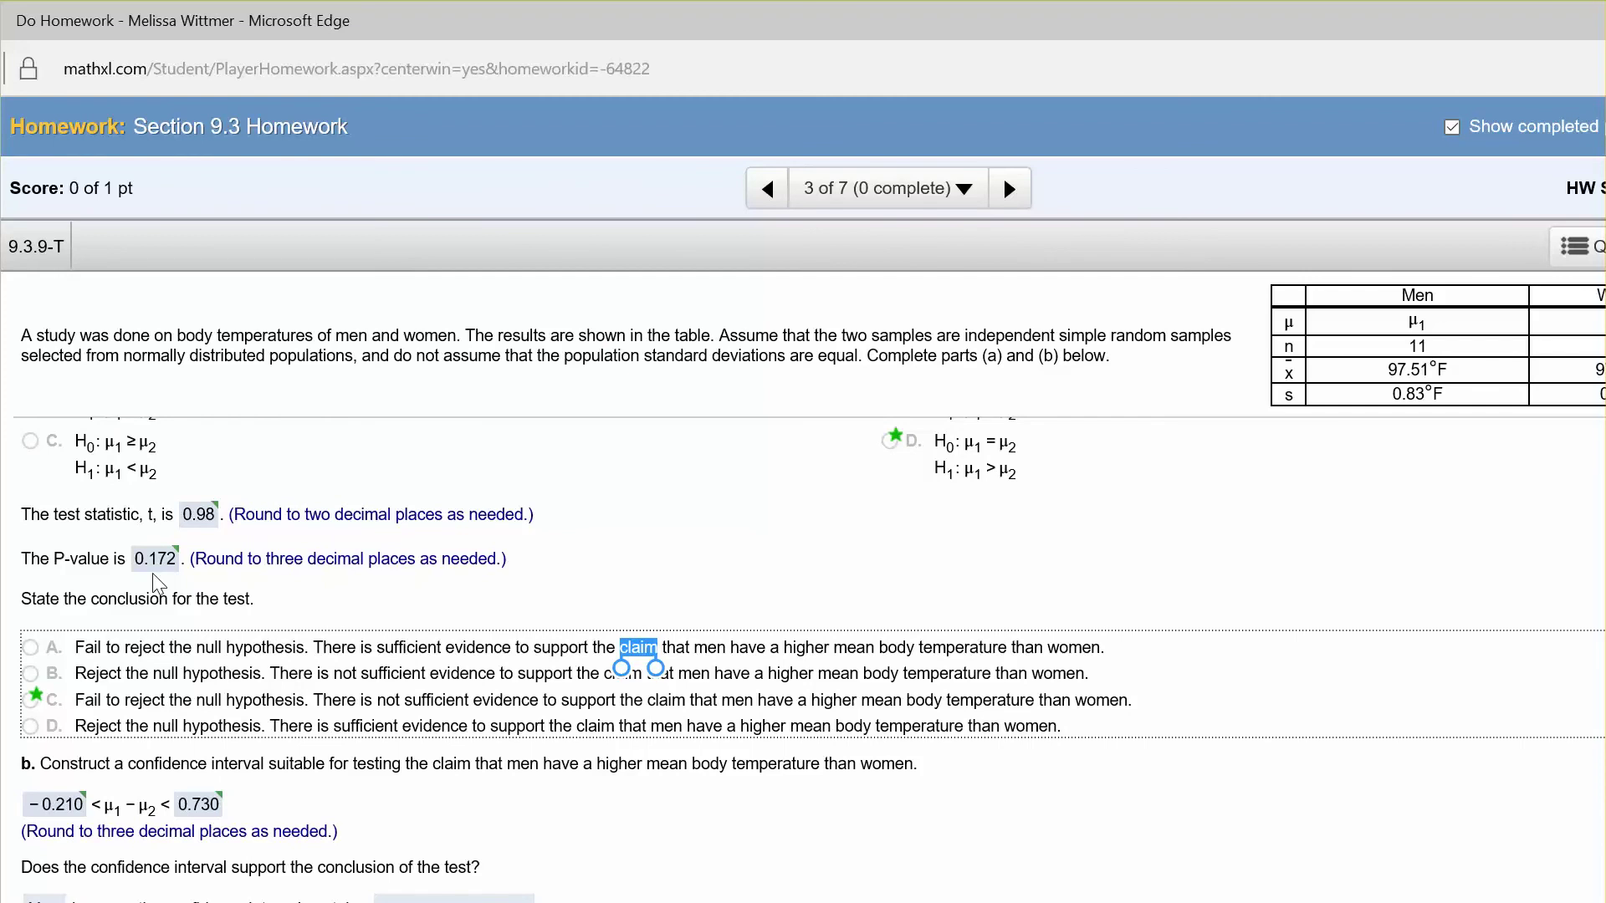
pyautogui.scroll(1, 157, 573)
pyautogui.scroll(1, 164, 580)
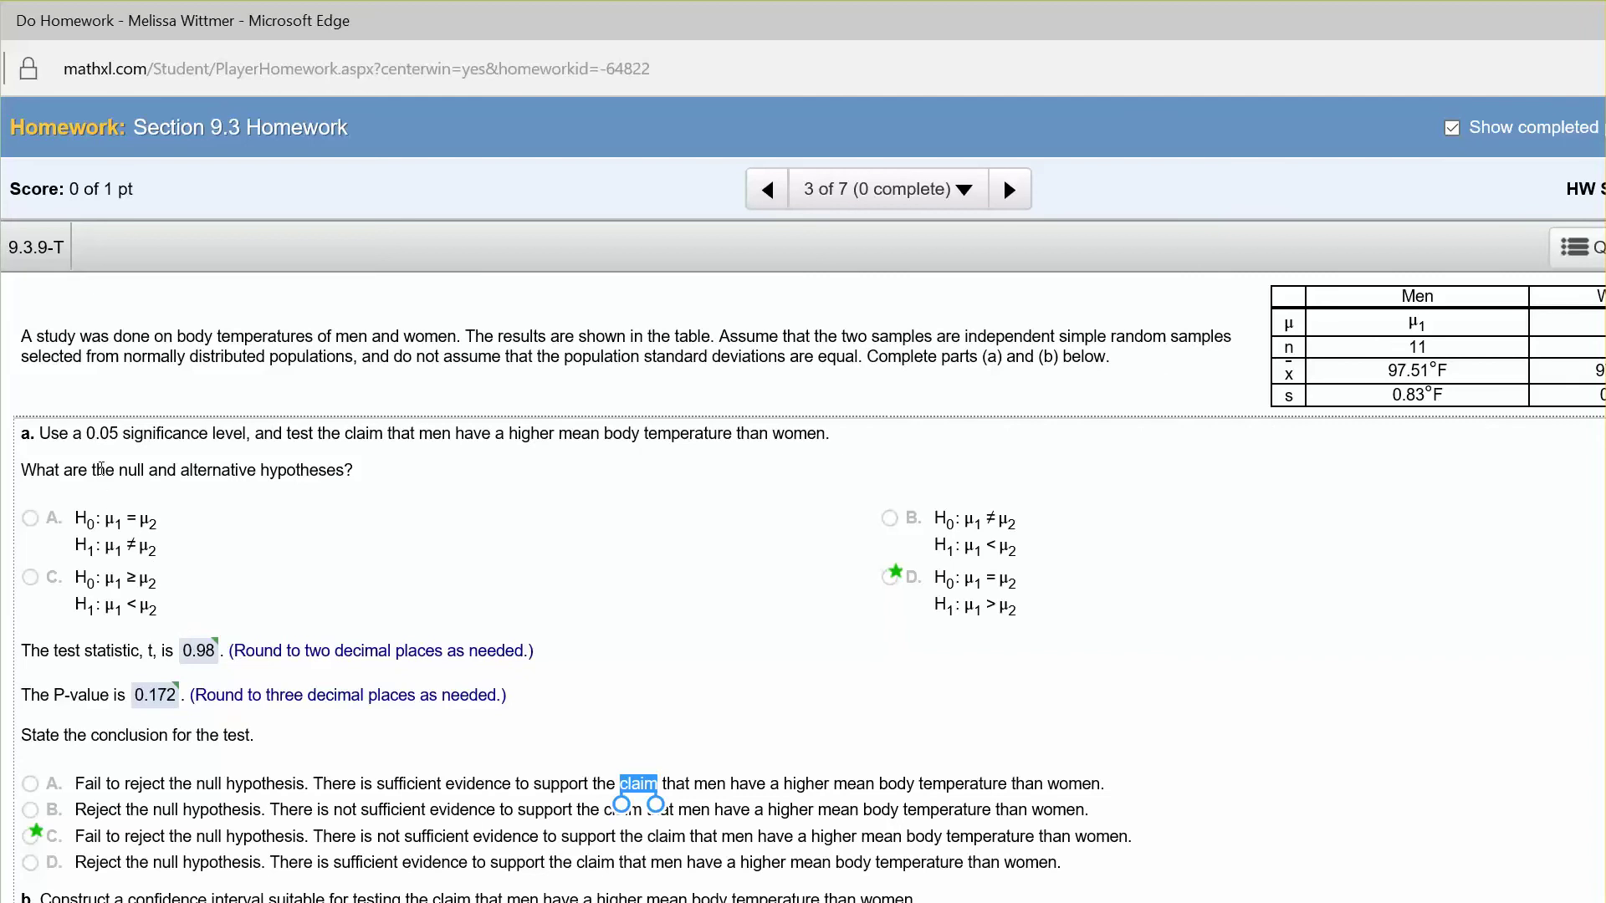
pyautogui.scroll(-3, 115, 501)
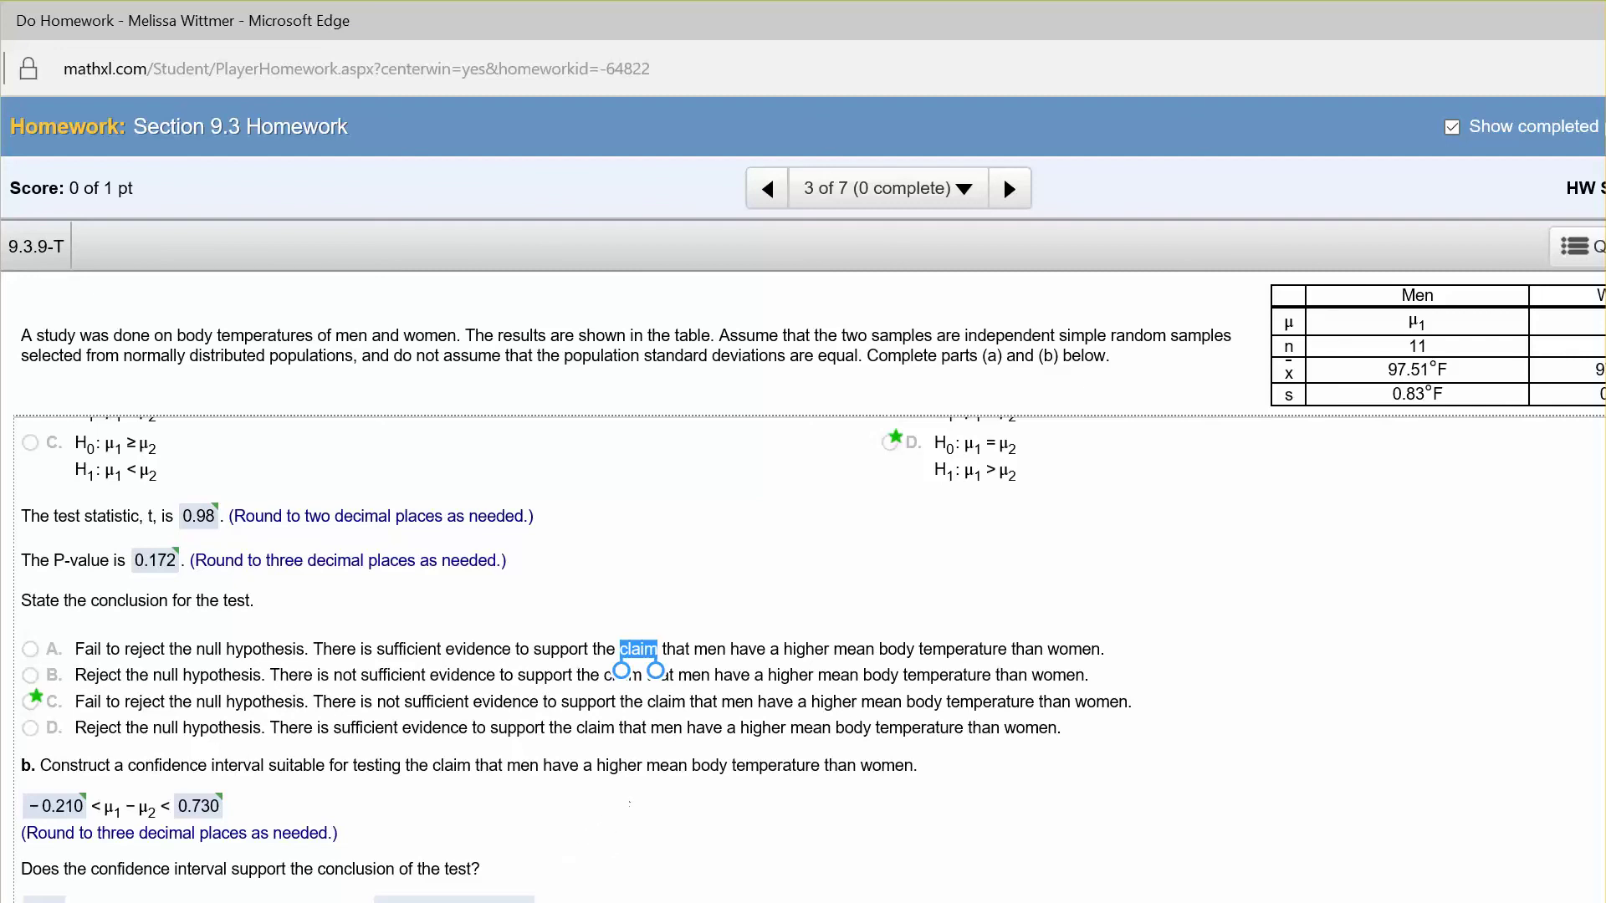
pyautogui.click(904, 682)
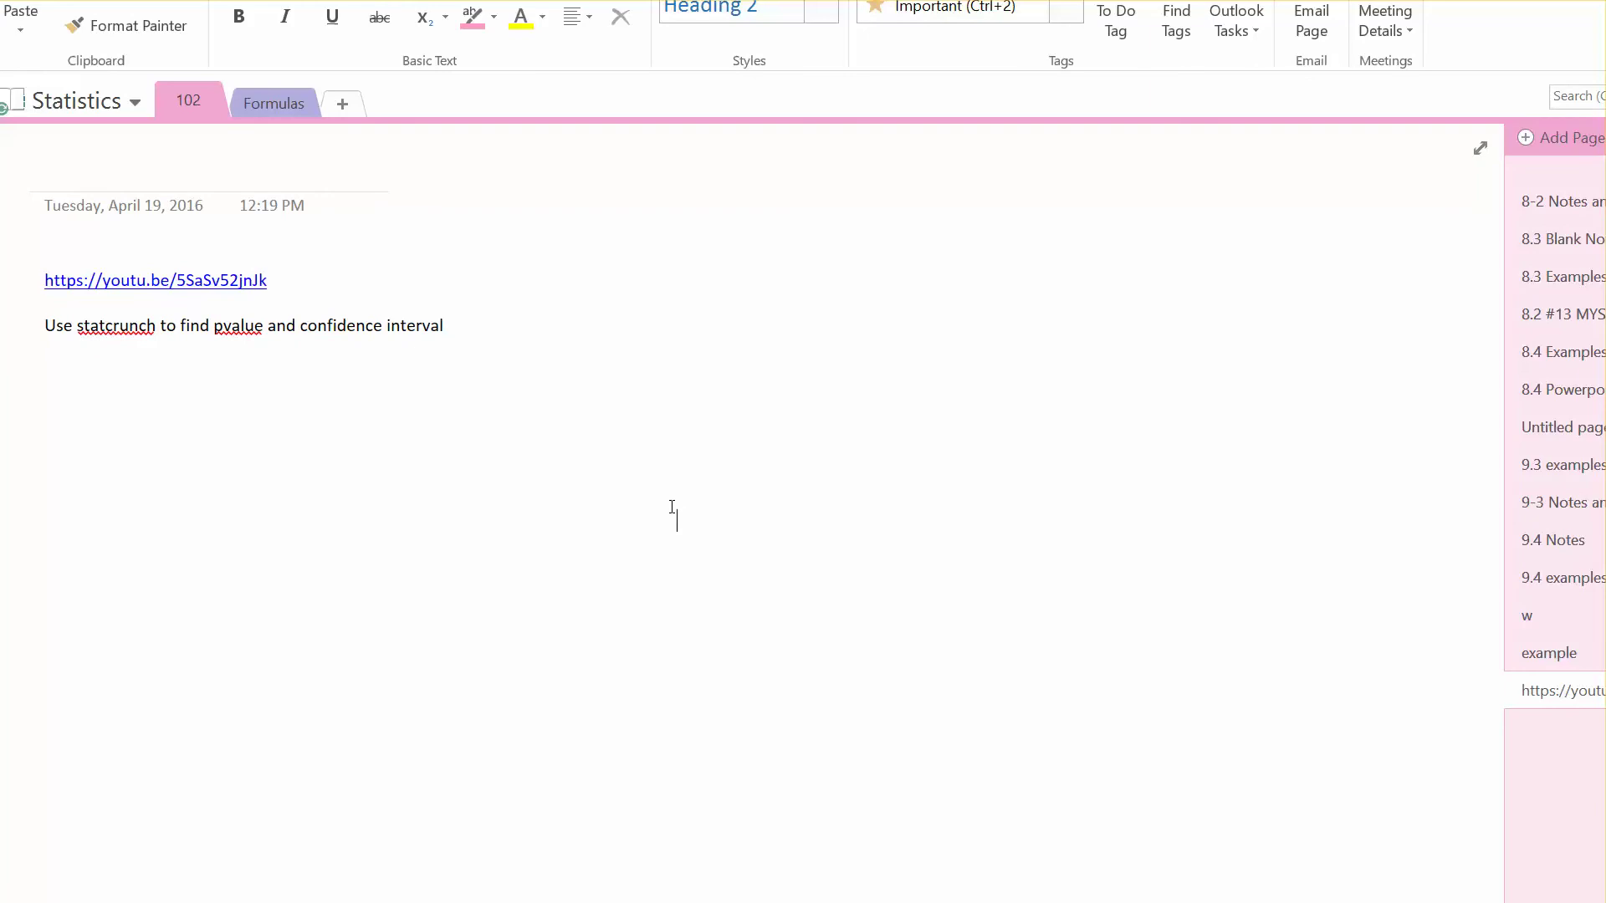
# Handwrite 'α = .05 in one tail' and 'Conf. level' in red on the notes page.
pyautogui.scroll(-5, 671, 507)
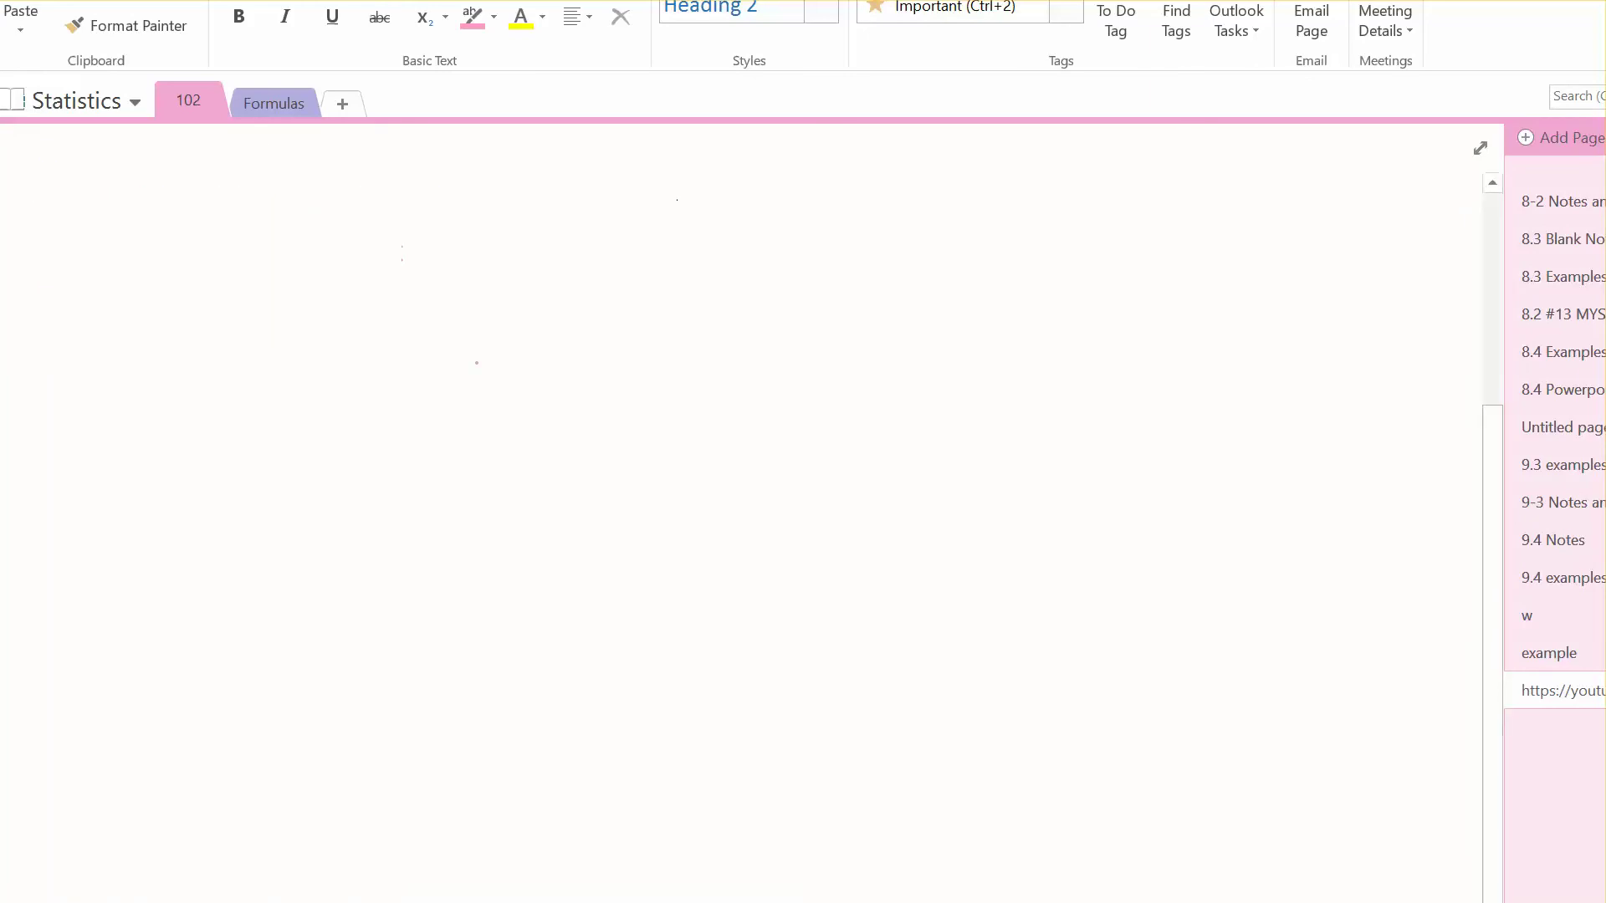
pyautogui.moveTo(483, 357)
pyautogui.mouseDown()
pyautogui.moveTo(495, 385)
pyautogui.moveTo(524, 369)
pyautogui.mouseUp()
pyautogui.moveTo(505, 384); pyautogui.dragTo(556, 375)
pyautogui.moveTo(575, 351)
pyautogui.mouseDown()
pyautogui.moveTo(600, 349)
pyautogui.moveTo(597, 368)
pyautogui.mouseUp()
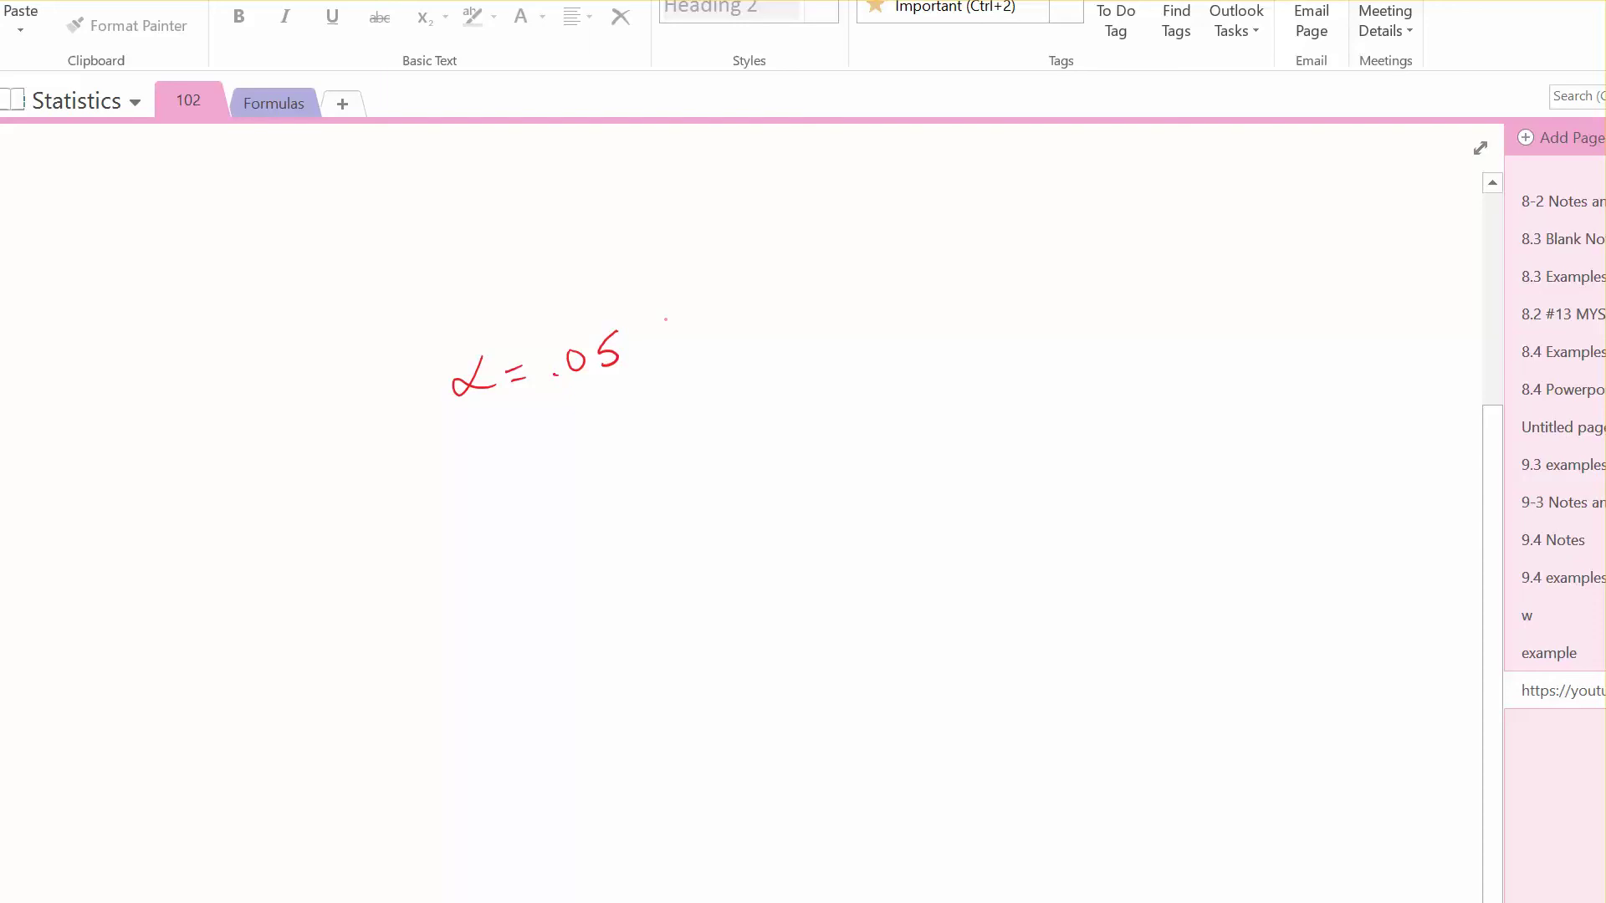
pyautogui.moveTo(682, 338)
pyautogui.mouseDown()
pyautogui.moveTo(679, 357)
pyautogui.moveTo(817, 303)
pyautogui.mouseUp()
pyautogui.moveTo(837, 284)
pyautogui.mouseDown()
pyautogui.moveTo(864, 260)
pyautogui.moveTo(877, 278)
pyautogui.moveTo(929, 265)
pyautogui.mouseUp()
pyautogui.click(832, 253)
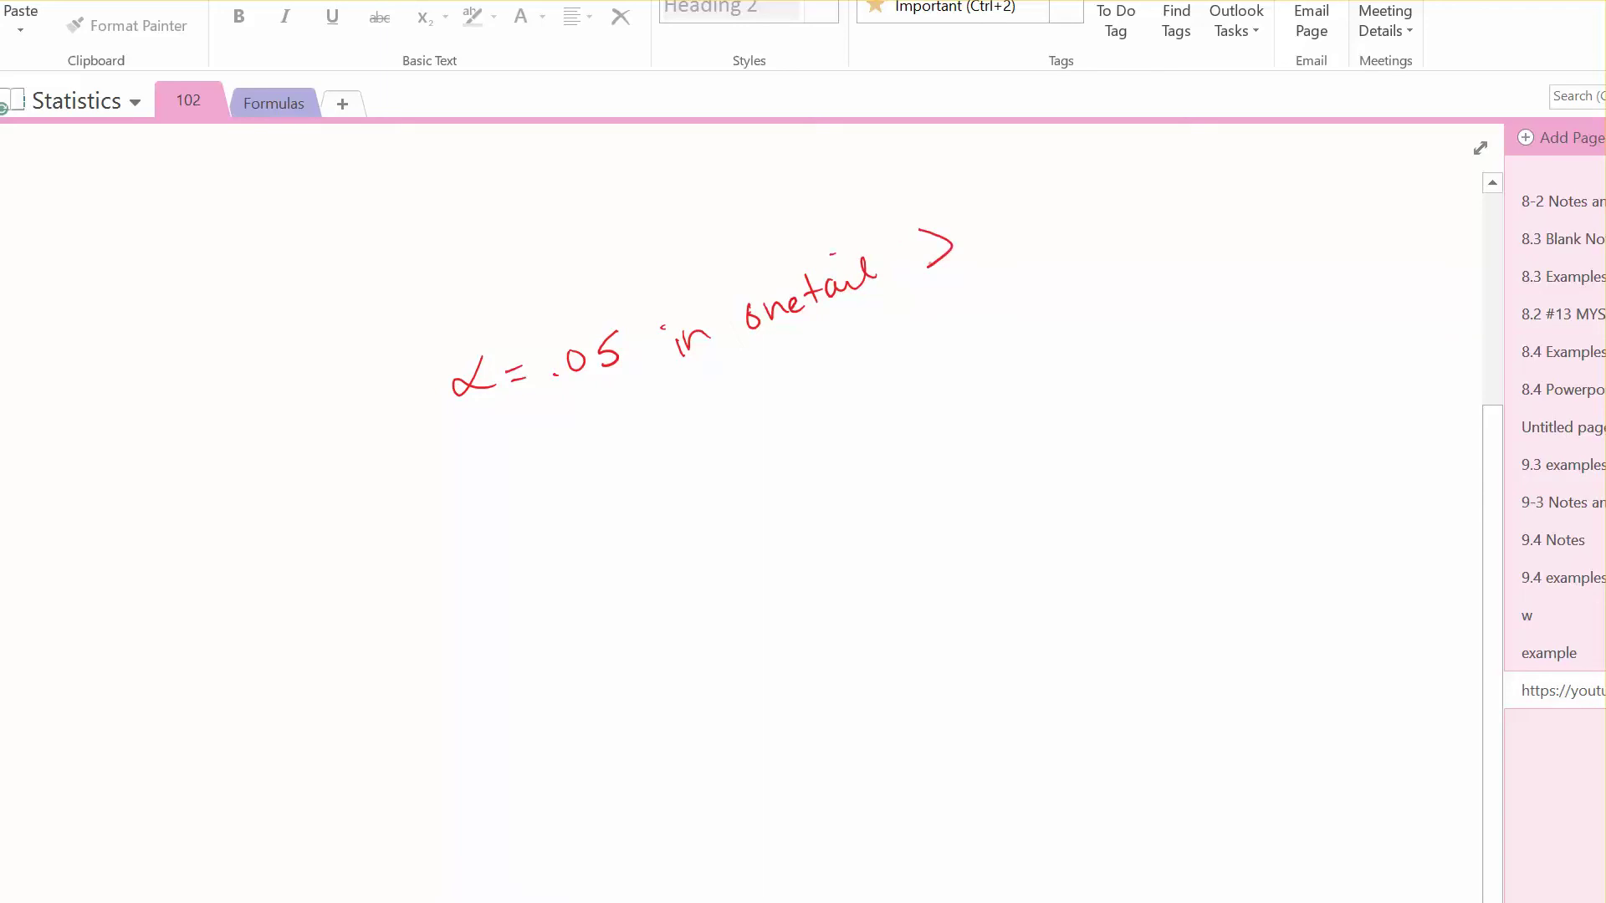
pyautogui.moveTo(689, 461); pyautogui.dragTo(686, 483)
pyautogui.moveTo(705, 465); pyautogui.dragTo(743, 478)
pyautogui.click(767, 458)
pyautogui.moveTo(808, 429)
pyautogui.mouseDown()
pyautogui.moveTo(808, 466)
pyautogui.moveTo(833, 463)
pyautogui.mouseUp()
pyautogui.moveTo(839, 444); pyautogui.dragTo(889, 460)
# Draw a bell curve over an axis with tail cutoffs, labelling each tail .05.
pyautogui.moveTo(589, 623); pyautogui.dragTo(1087, 616)
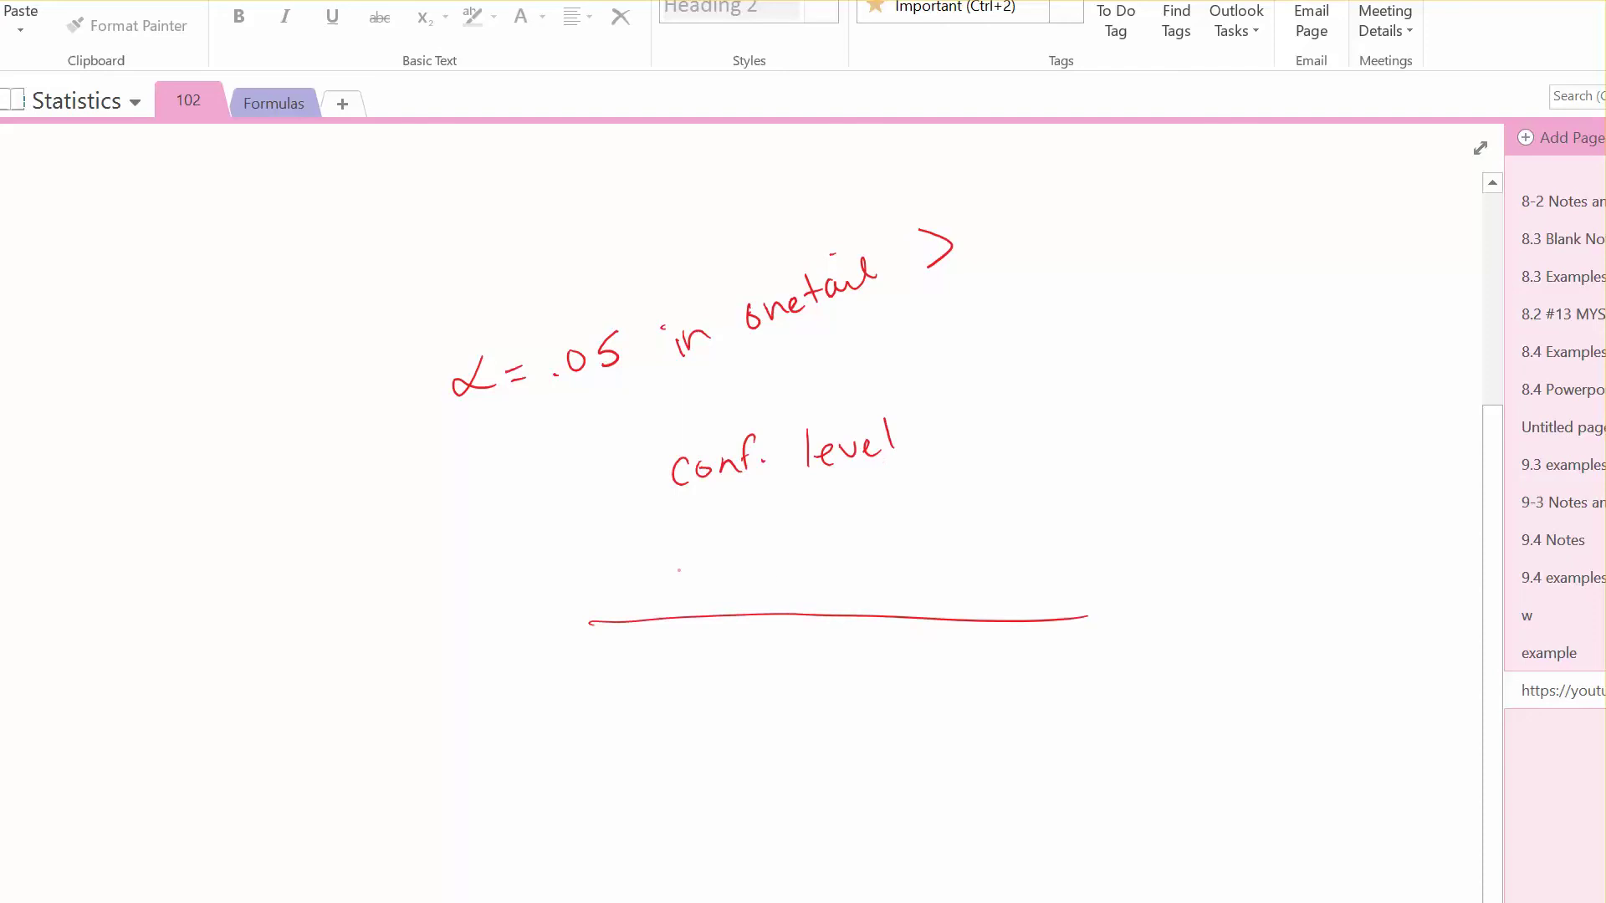
pyautogui.moveTo(576, 587)
pyautogui.mouseDown()
pyautogui.moveTo(750, 516)
pyautogui.moveTo(1019, 525)
pyautogui.moveTo(1119, 592)
pyautogui.mouseUp()
pyautogui.moveTo(684, 565); pyautogui.dragTo(688, 601)
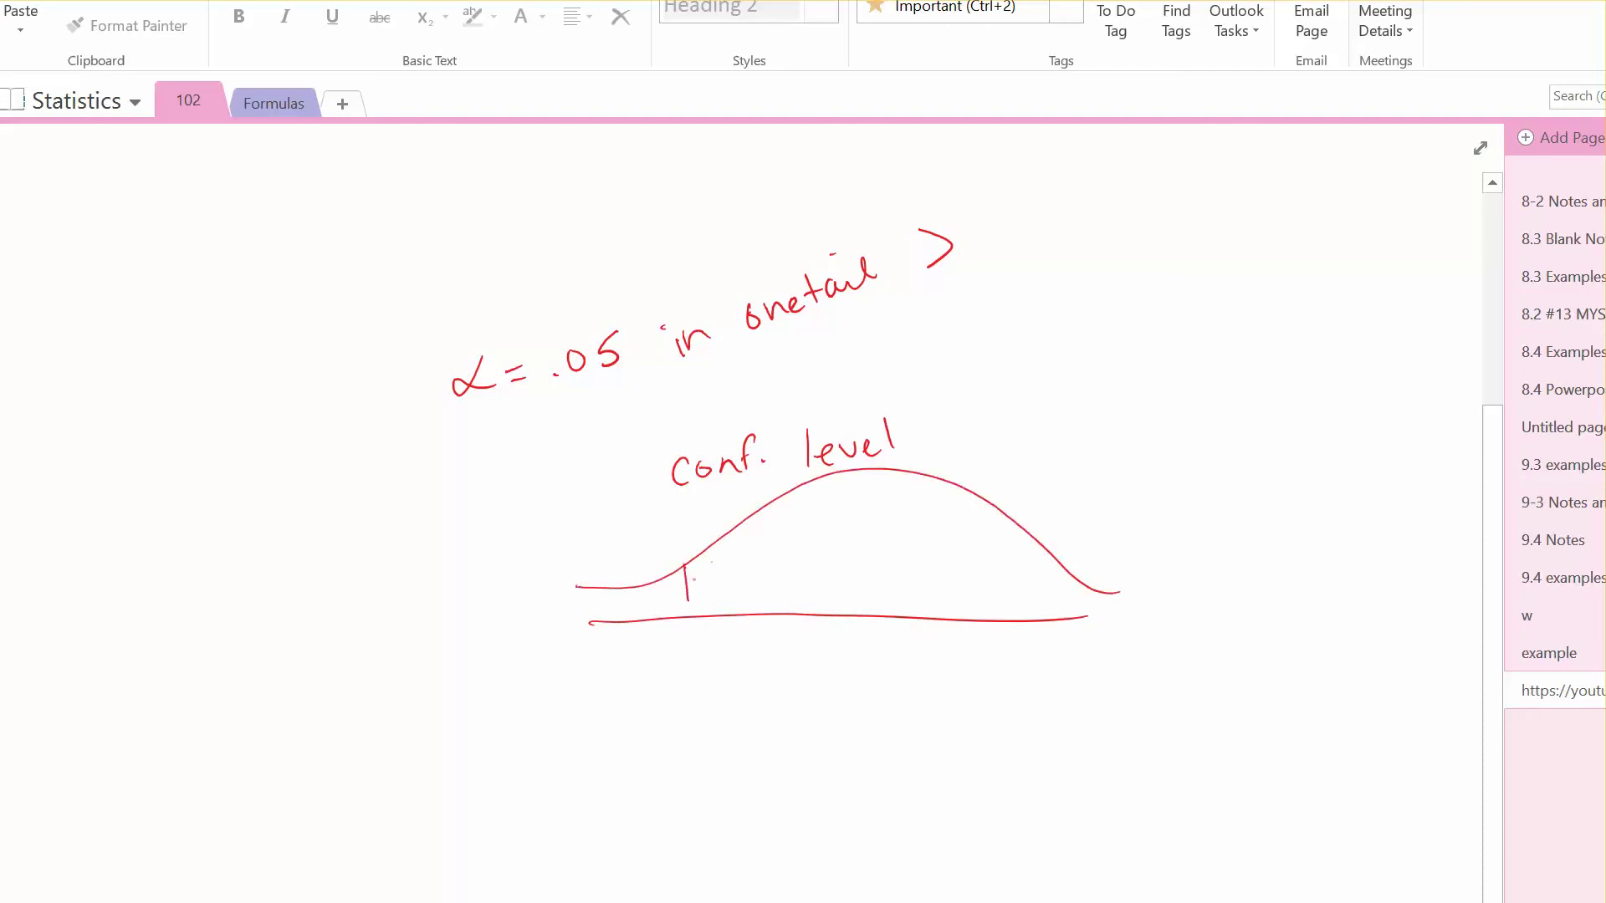
pyautogui.moveTo(1016, 532); pyautogui.dragTo(1021, 609)
pyautogui.click(1041, 587)
pyautogui.moveTo(1055, 568); pyautogui.dragTo(1056, 591)
pyautogui.moveTo(629, 599)
pyautogui.mouseDown()
pyautogui.moveTo(636, 613)
pyautogui.moveTo(1027, 486)
pyautogui.moveTo(1038, 507)
pyautogui.mouseUp()
# Mark 10% total in the tails and circle 90% in the middle of the curve.
pyautogui.moveTo(833, 373)
pyautogui.mouseDown()
pyautogui.moveTo(839, 407)
pyautogui.moveTo(855, 385)
pyautogui.mouseUp()
pyautogui.moveTo(868, 356); pyautogui.dragTo(869, 393)
pyautogui.moveTo(892, 378); pyautogui.dragTo(890, 379)
pyautogui.moveTo(847, 528)
pyautogui.mouseDown()
pyautogui.moveTo(836, 557)
pyautogui.moveTo(865, 530)
pyautogui.moveTo(890, 535)
pyautogui.mouseUp()
pyautogui.moveTo(900, 527)
pyautogui.mouseDown()
pyautogui.moveTo(914, 493)
pyautogui.moveTo(820, 608)
pyautogui.moveTo(918, 498)
pyautogui.mouseUp()
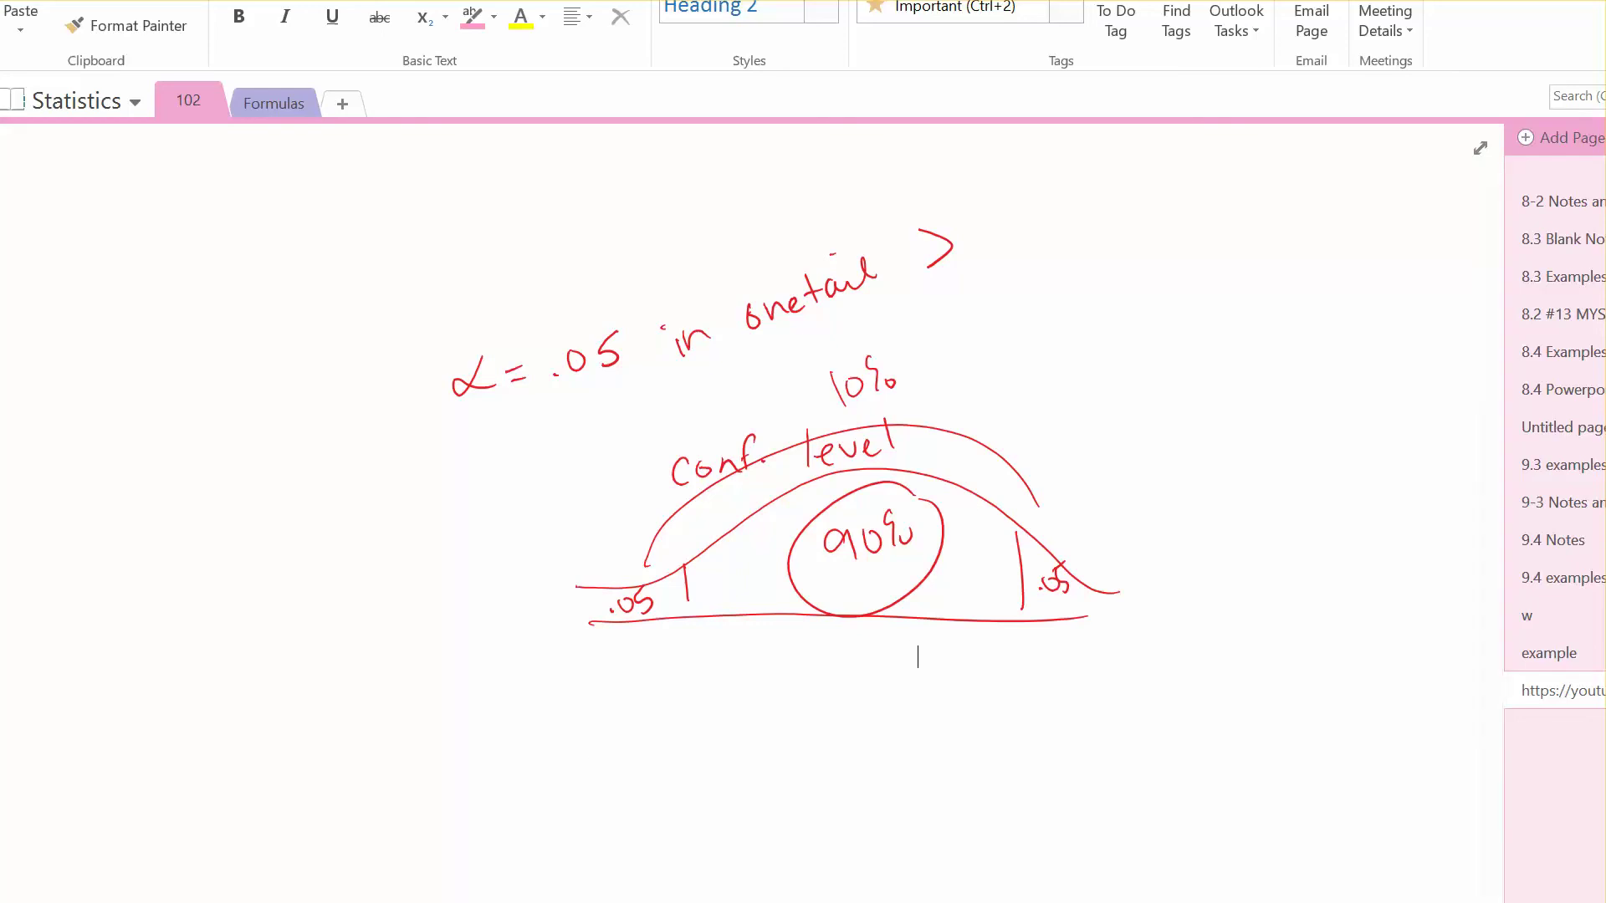
# Return to StatCrunch and open the Two Sample T With Summary form.
pyautogui.click(929, 836)
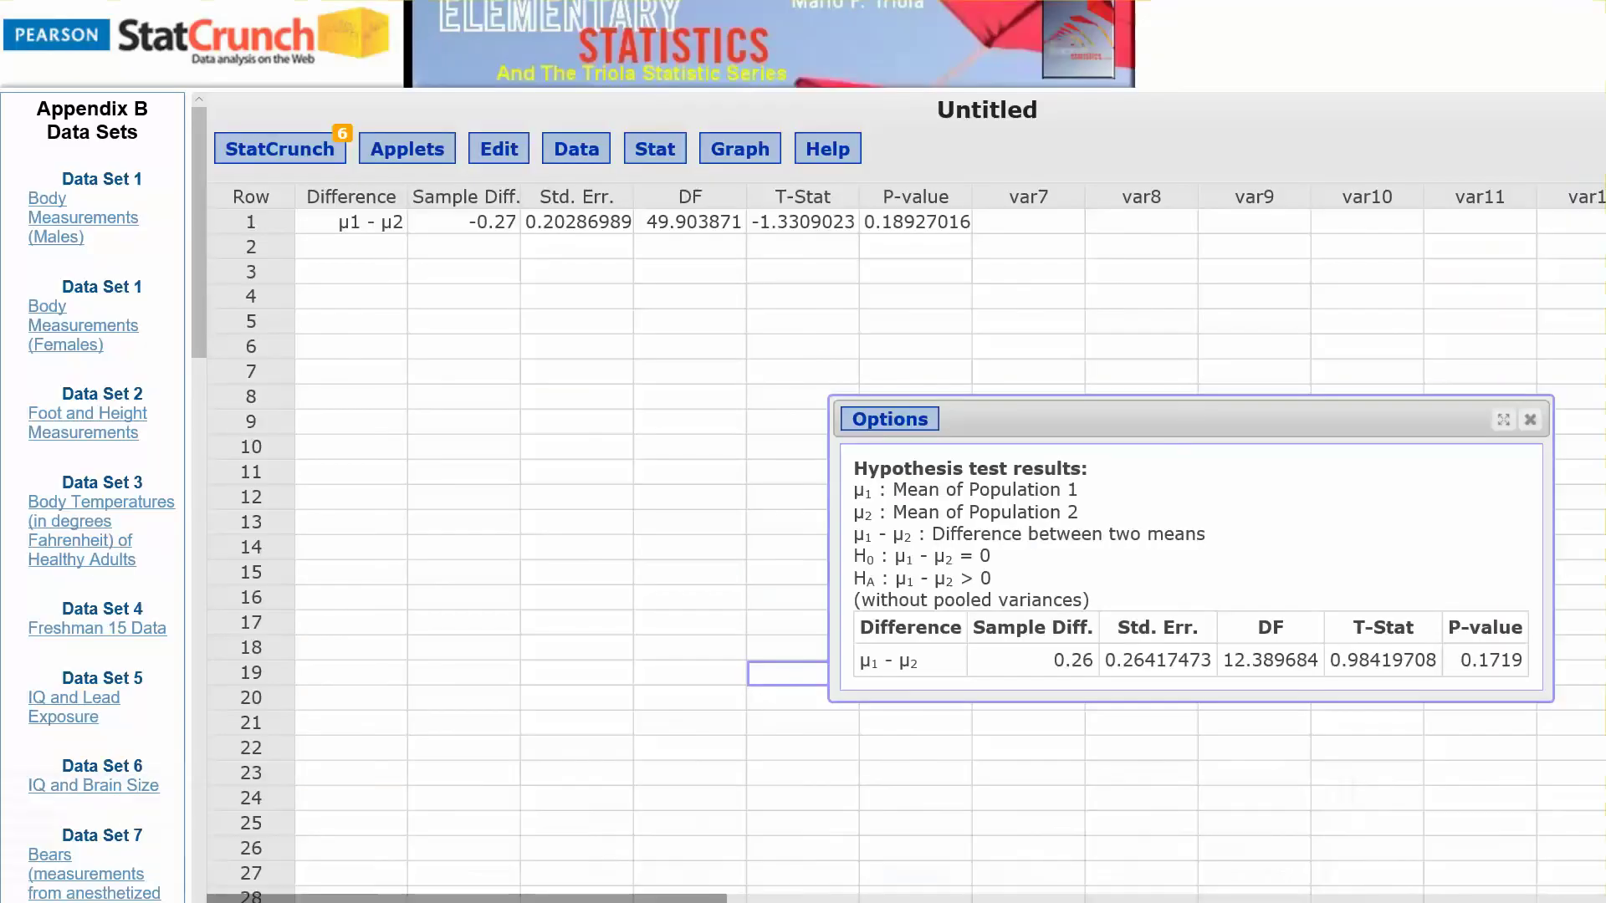
pyautogui.click(669, 152)
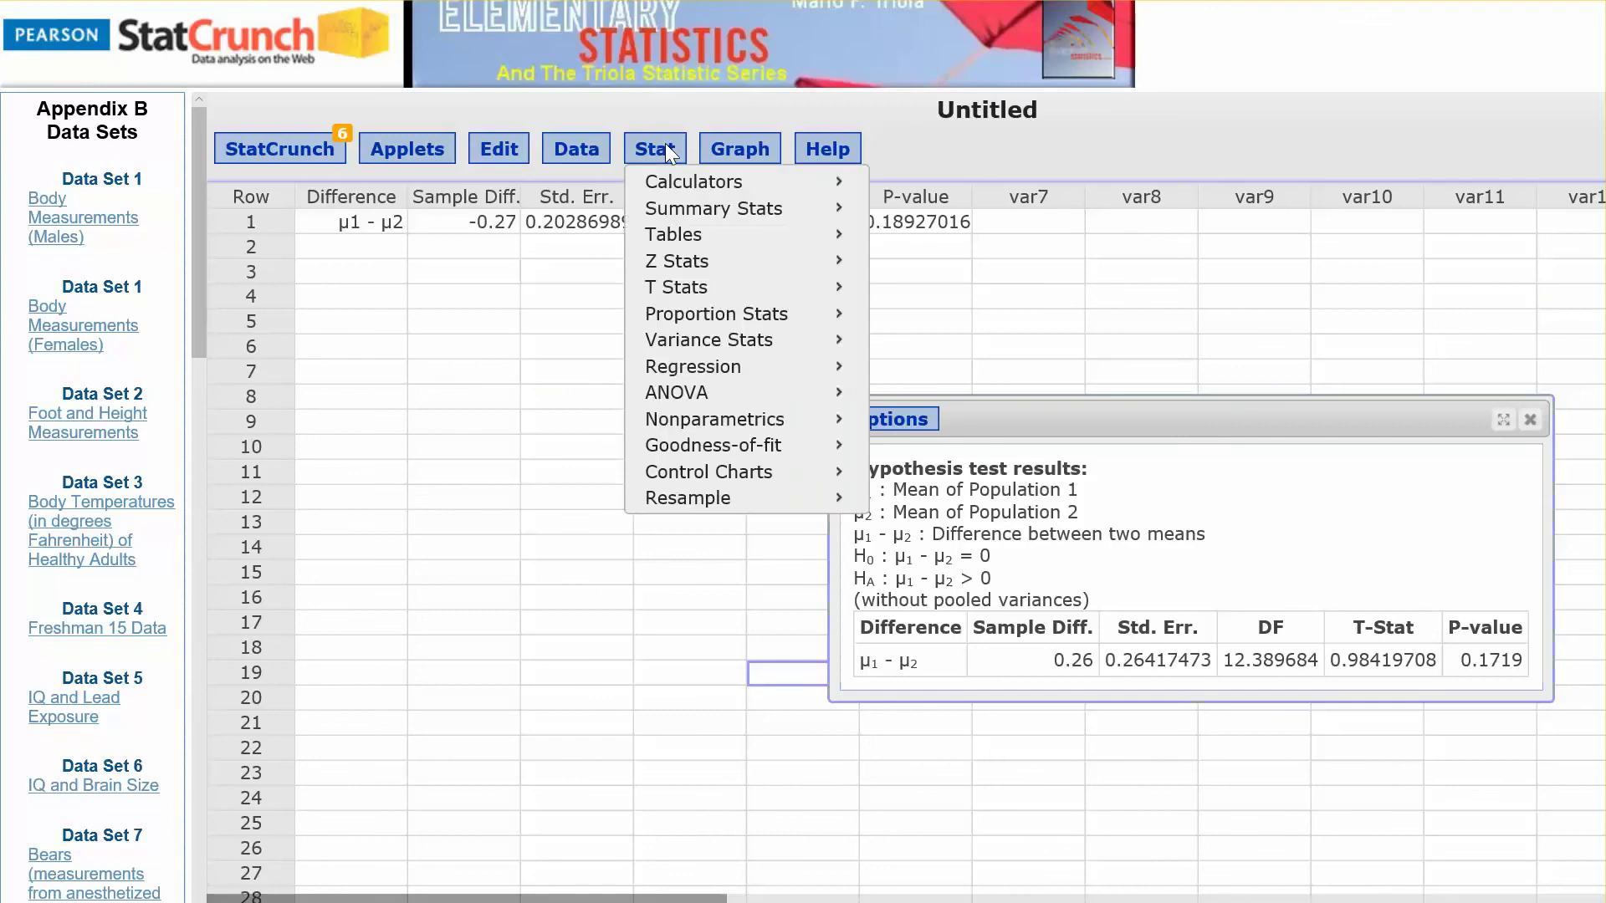
pyautogui.moveTo(673, 299)
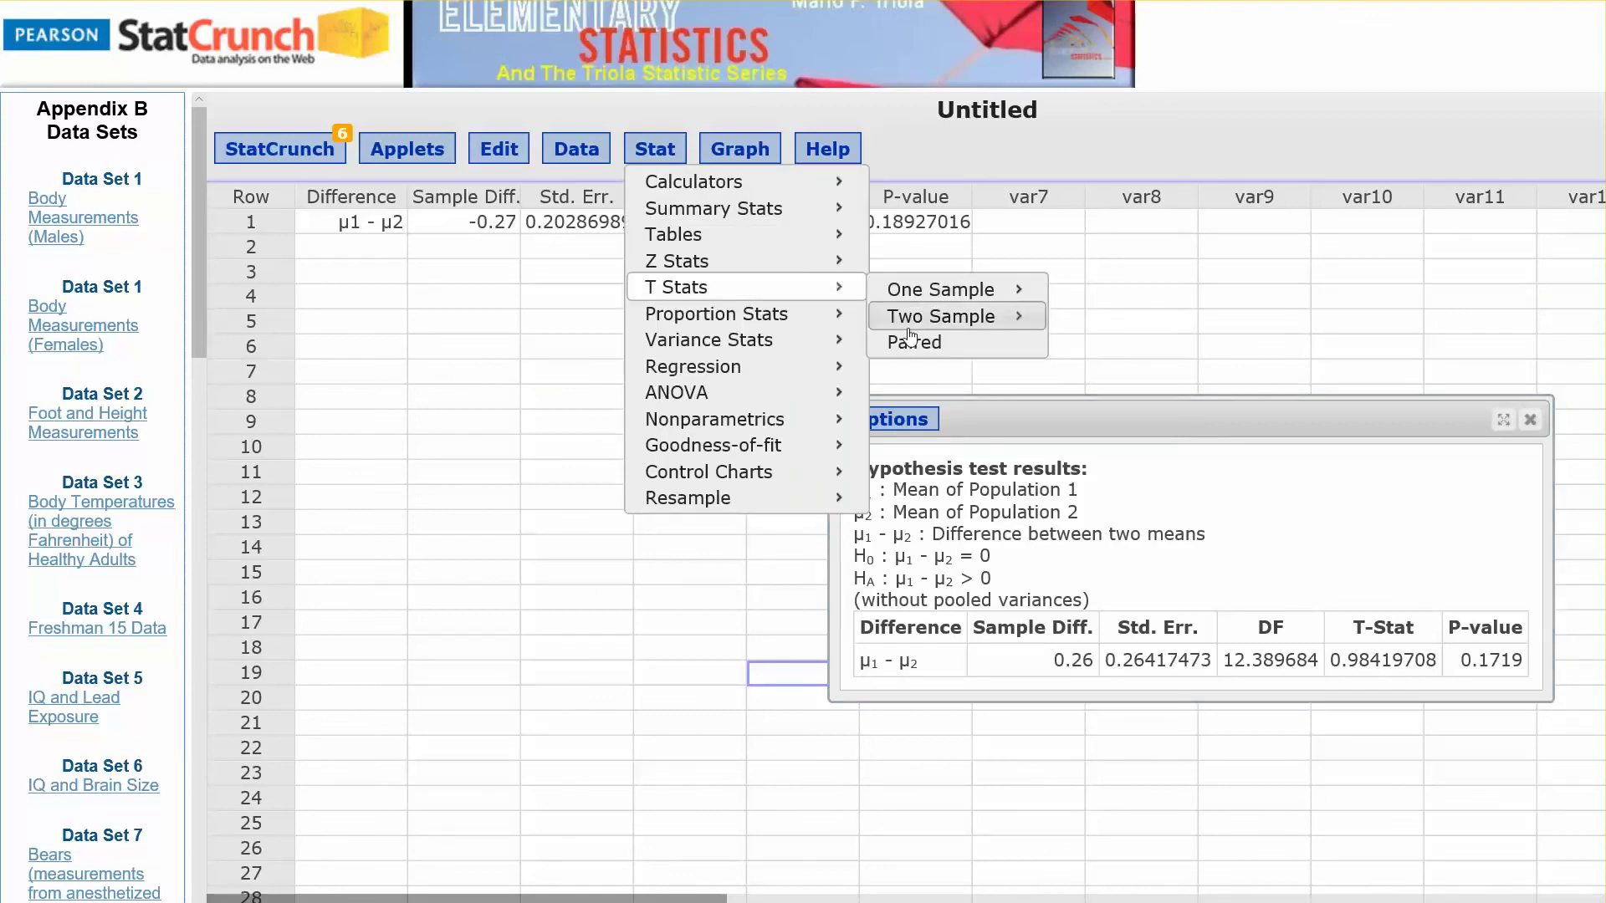
pyautogui.moveTo(912, 335)
pyautogui.click(1096, 345)
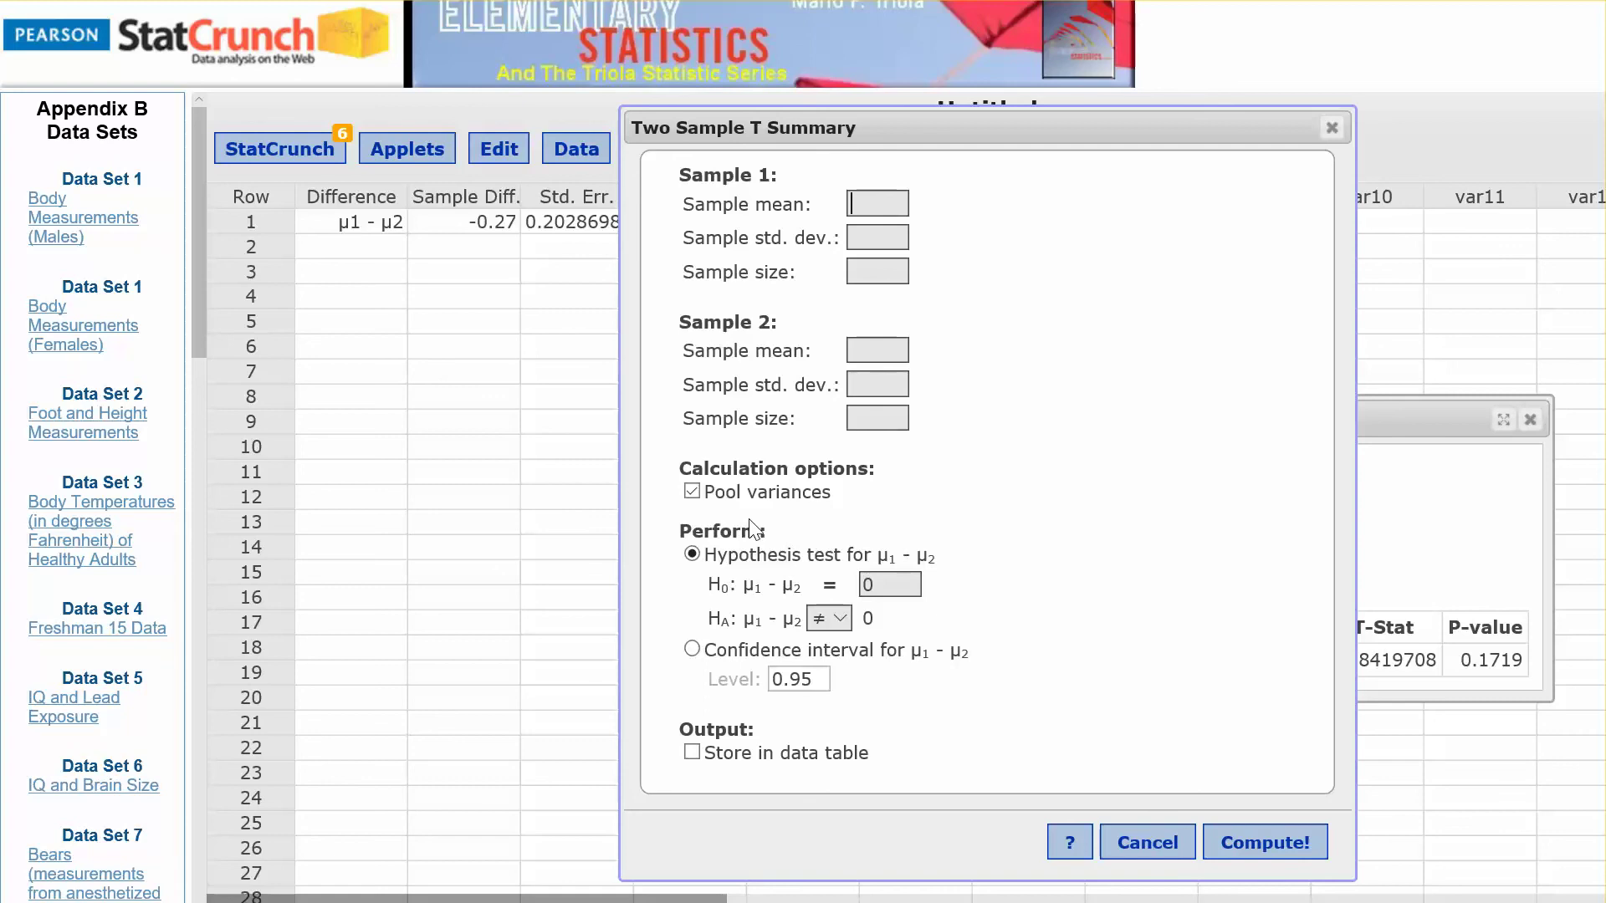
# Enter sample 1 as 97.51, .83, 11 and sample 2 as 97.25, .65, 59.
pyautogui.write('97.51.83')
pyautogui.press('Tab')
pyautogui.write('11')
pyautogui.write('97.25')
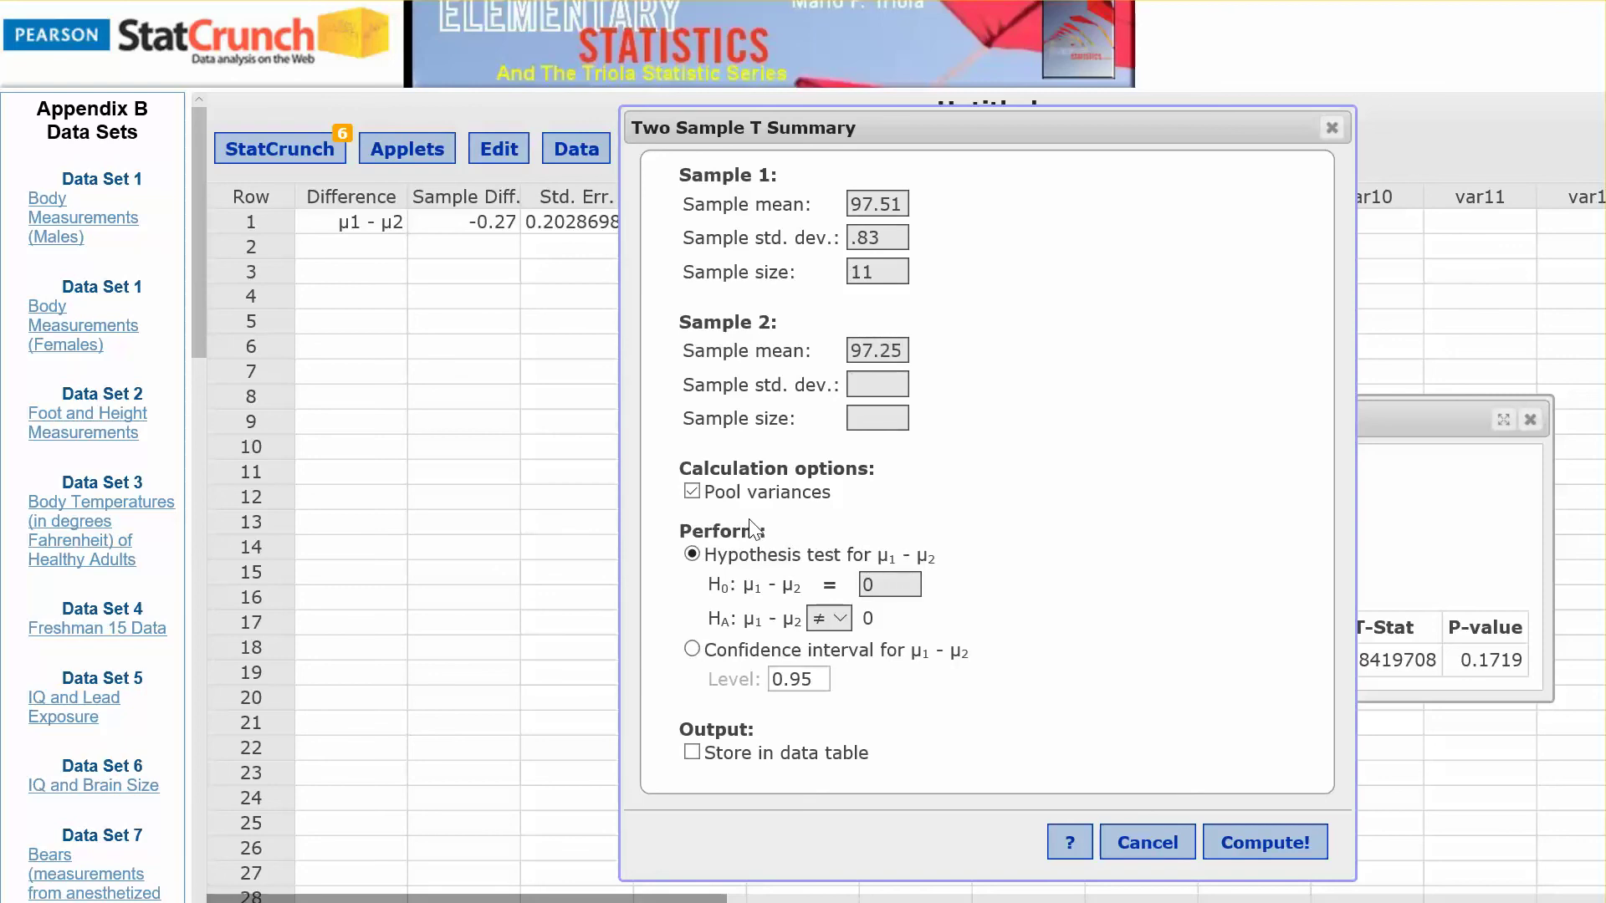
pyautogui.press('Tab')
pyautogui.write('.65')
pyautogui.press('Tab')
pyautogui.write('59')
pyautogui.press('Tab')
# Compute the 90% confidence interval for μ1 − μ2 (−0.2096 to 0.7296) and return to MathXL.
pyautogui.click(689, 652)
pyautogui.moveTo(790, 679); pyautogui.dragTo(814, 680)
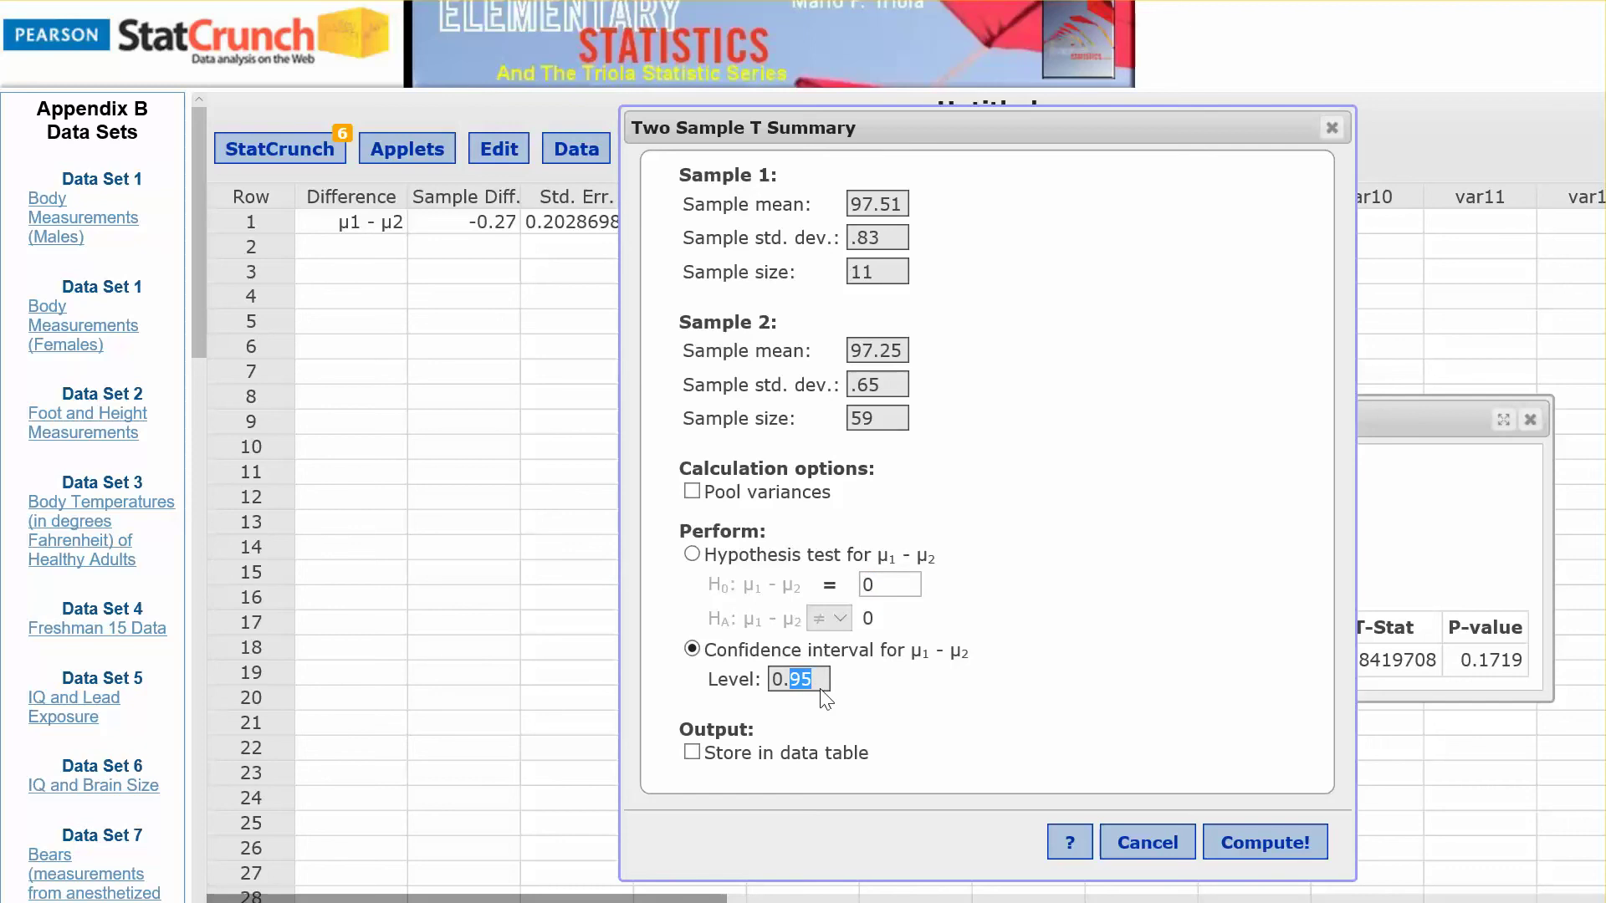
pyautogui.write('90')
pyautogui.click(1267, 843)
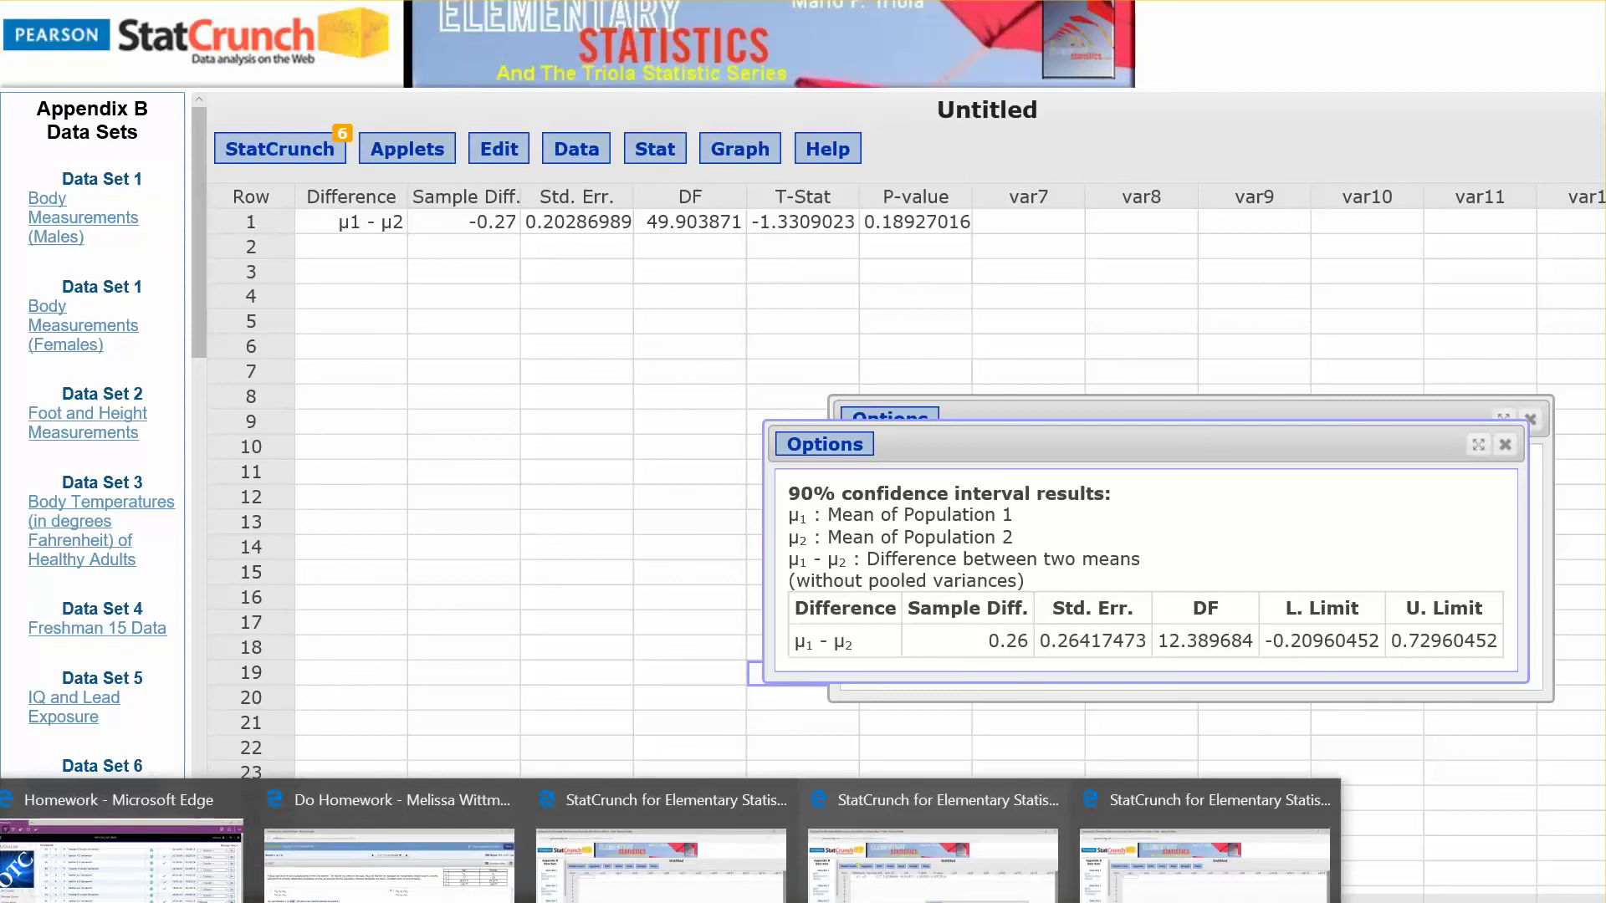
pyautogui.click(333, 895)
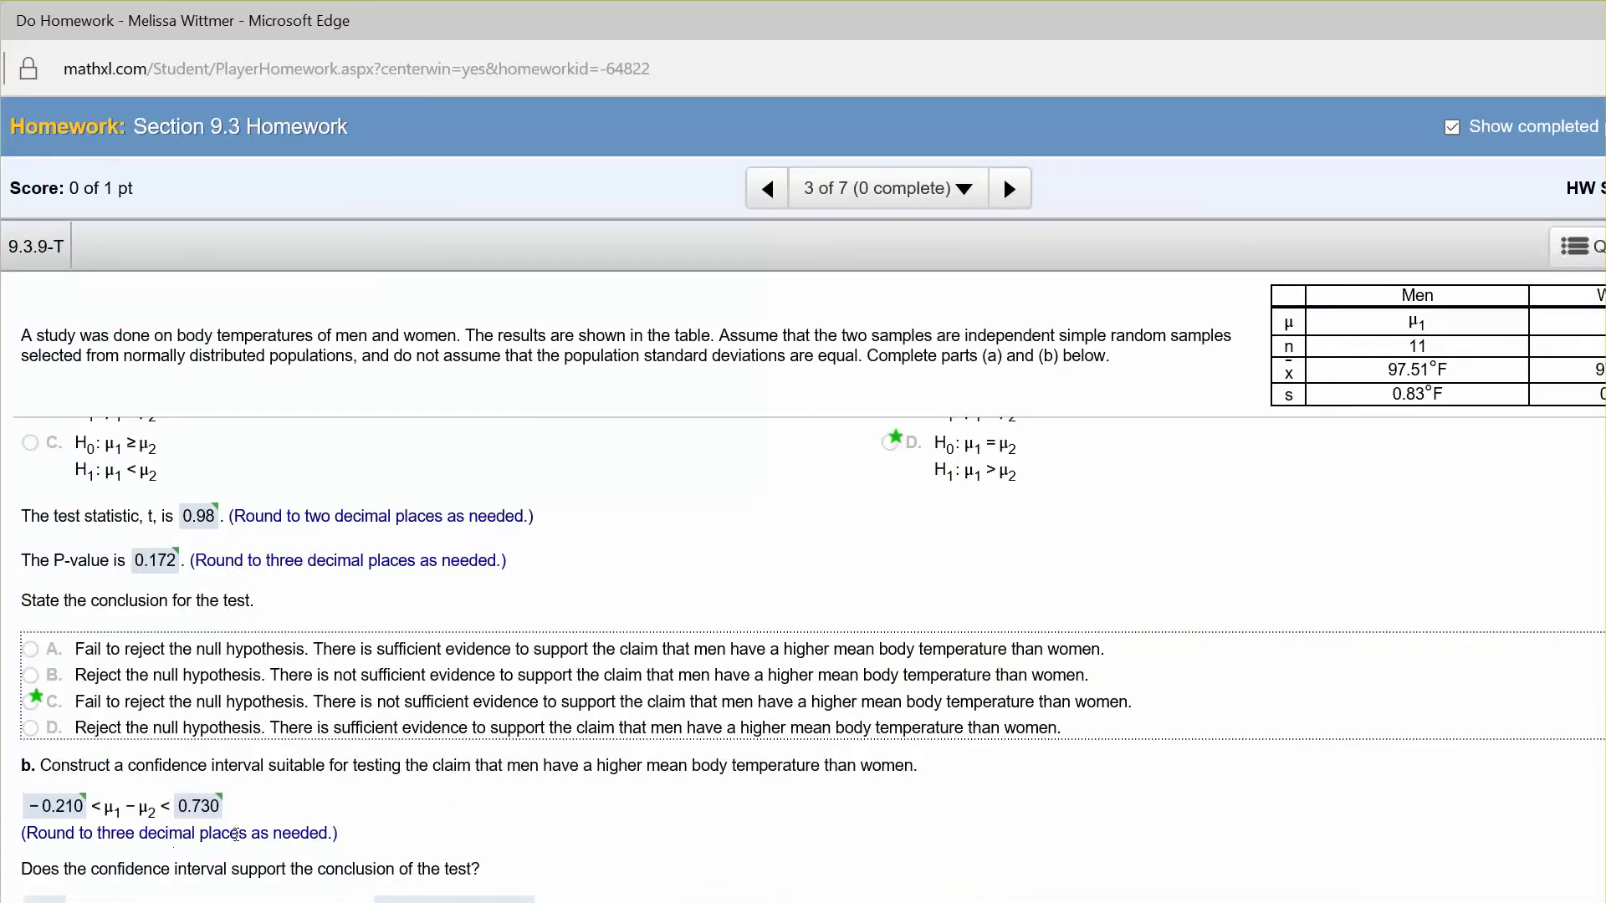
pyautogui.click(47, 808)
pyautogui.scroll(-1, 360, 828)
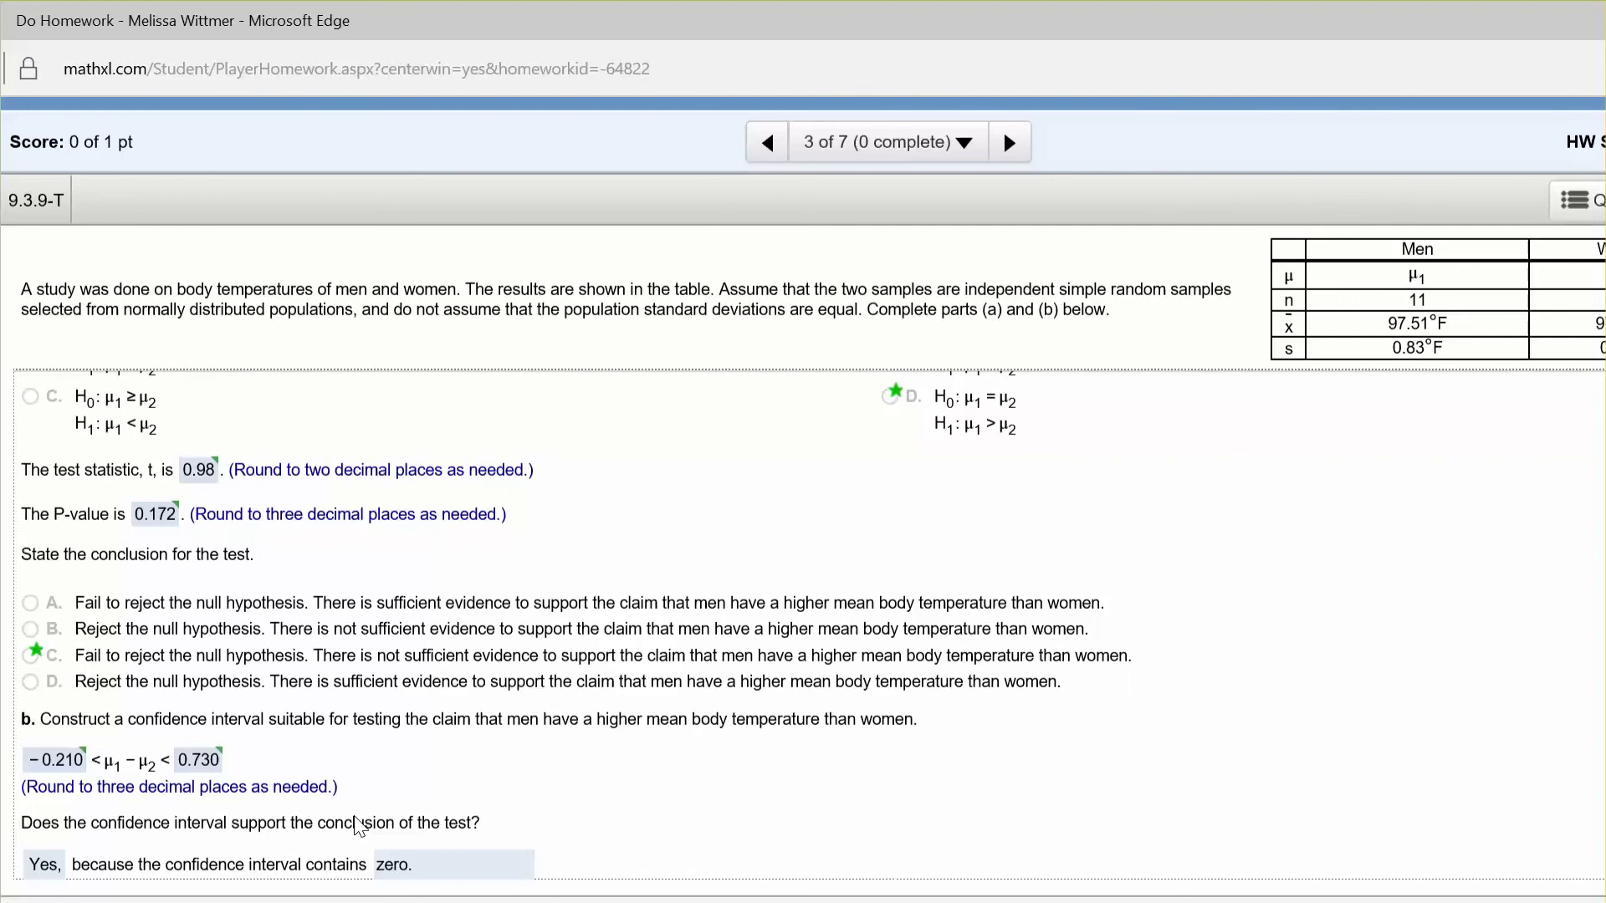
pyautogui.scroll(1, 358, 826)
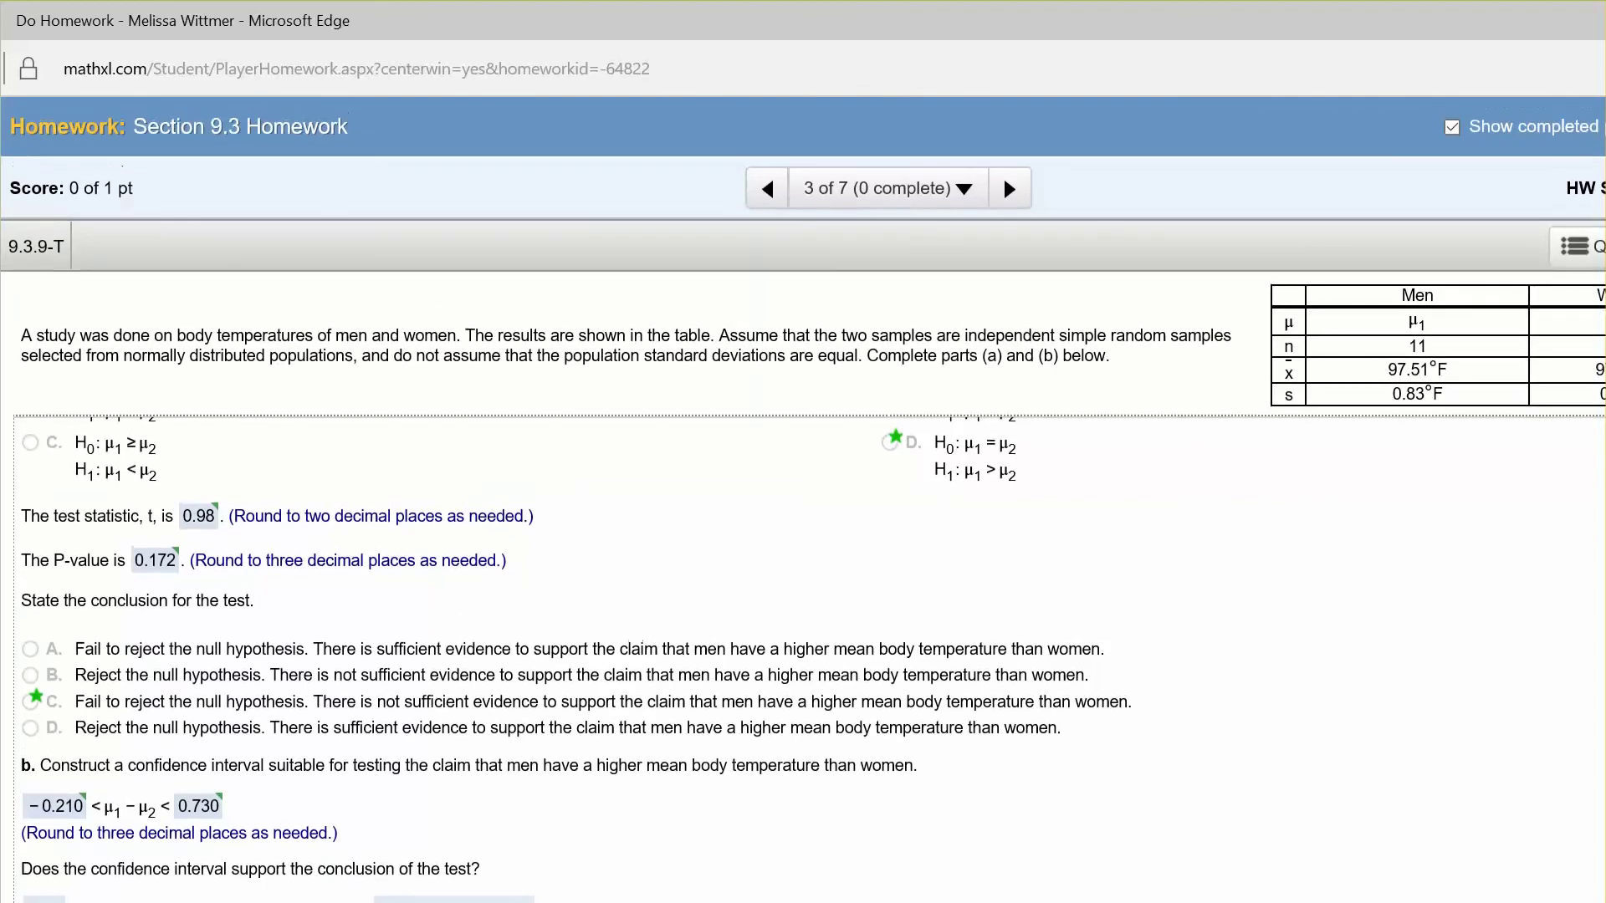